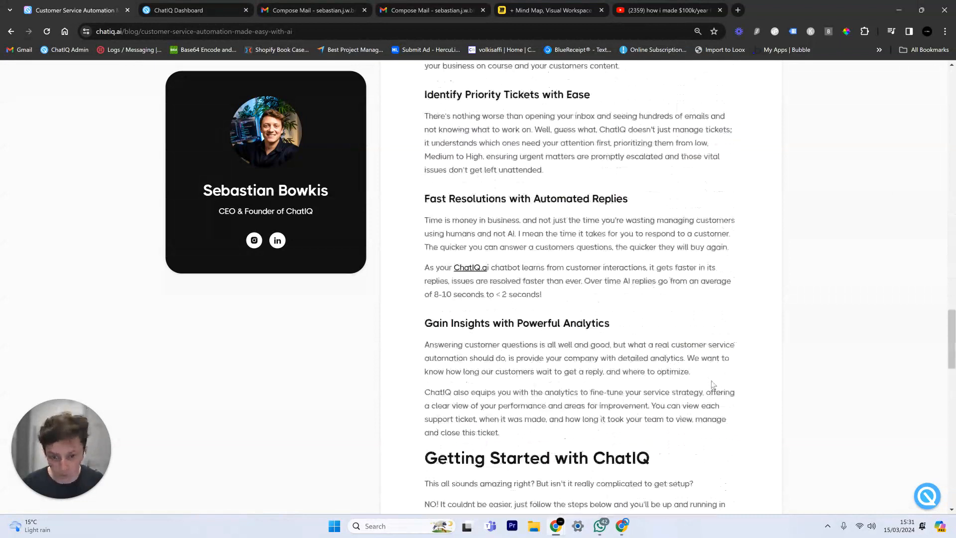
# - Leave the customer service automation article and open the ChatIQ site's blog overview
pyautogui.scroll(7, 706, 374)
pyautogui.scroll(15, 706, 372)
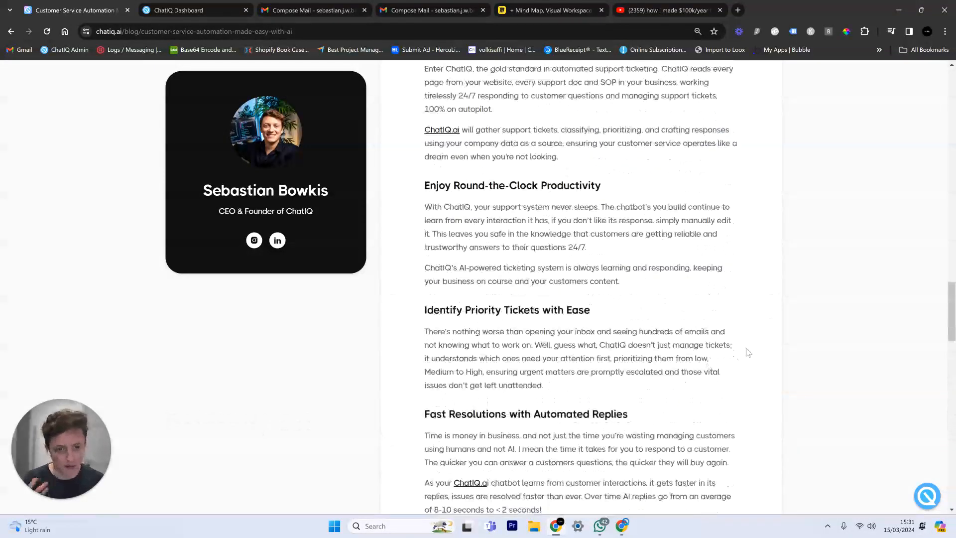
pyautogui.scroll(10, 744, 343)
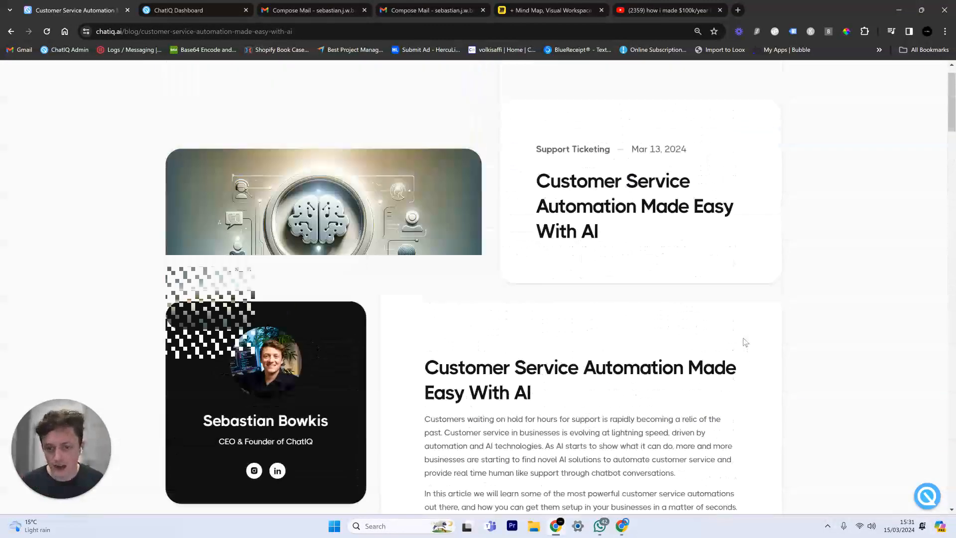
pyautogui.click(474, 83)
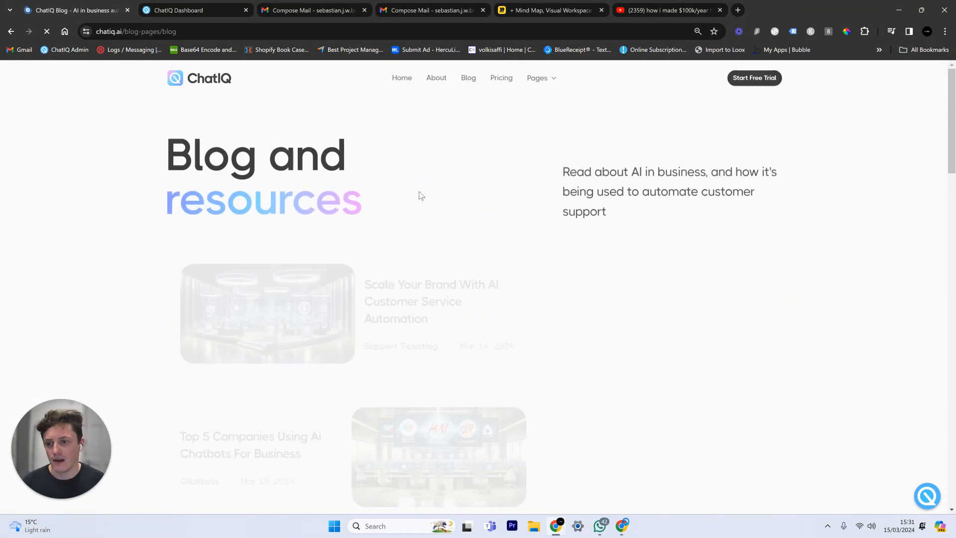
# - Browse the latest blog posts and open the article "Scale Your Brand With AI Customer Service Automation"
pyautogui.scroll(-5, 417, 225)
pyautogui.scroll(-5, 451, 209)
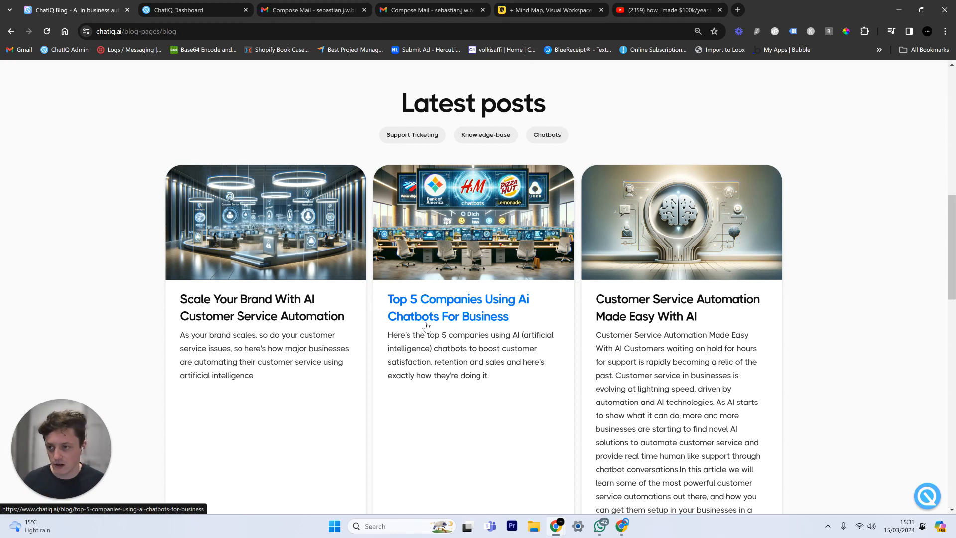
pyautogui.scroll(5, 424, 309)
pyautogui.scroll(-3, 422, 294)
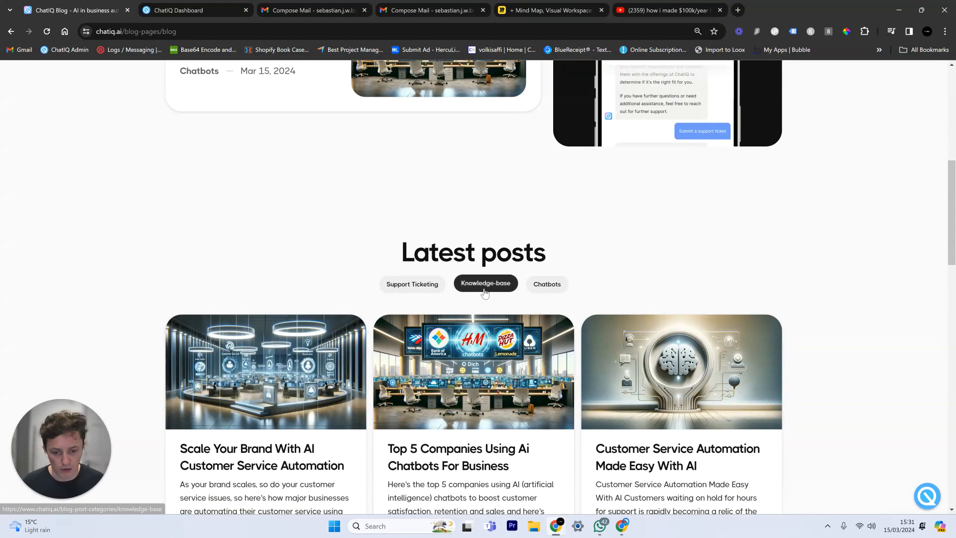
pyautogui.click(290, 357)
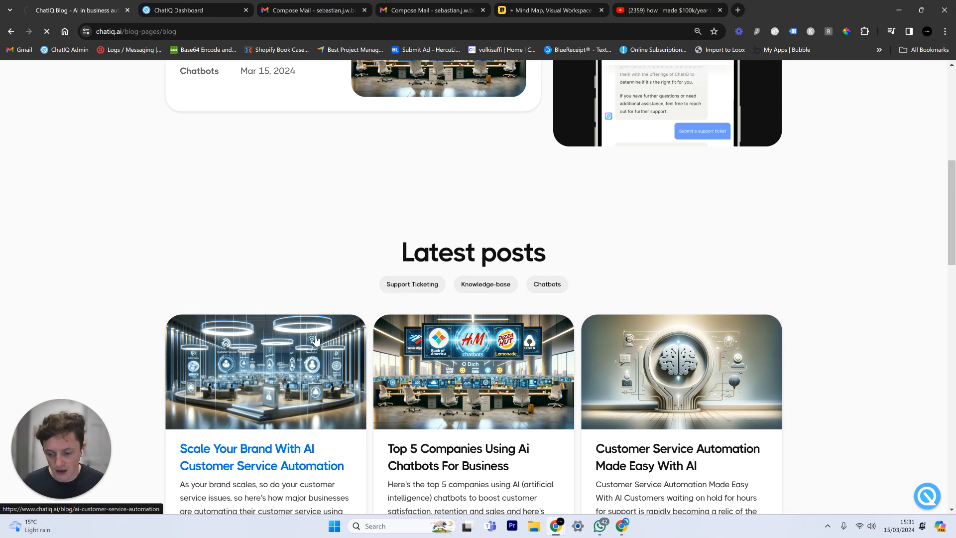
# - Skim the whole article on scaling a brand with AI customer service automation
pyautogui.scroll(-5, 641, 258)
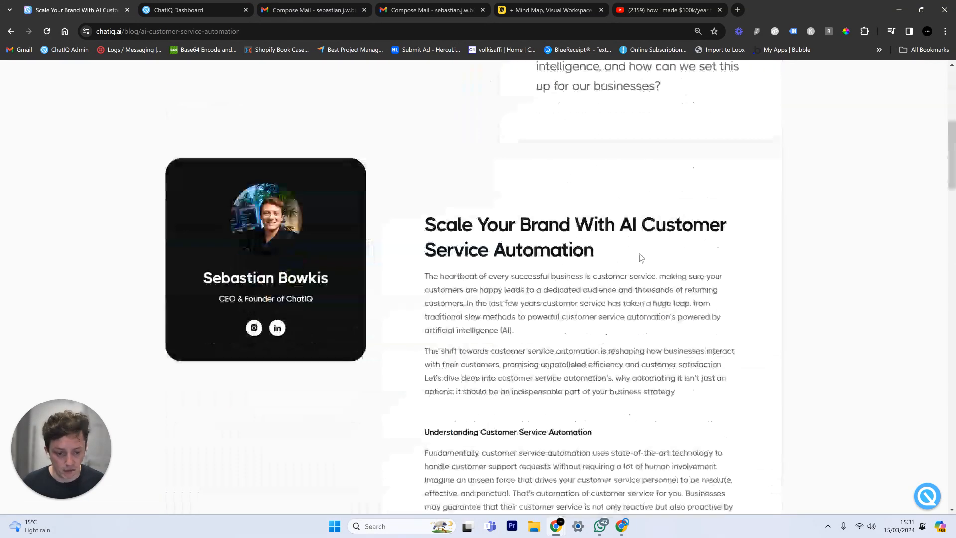
pyautogui.scroll(-20, 643, 264)
pyautogui.scroll(-5, 649, 274)
pyautogui.scroll(20, 648, 264)
pyautogui.scroll(7, 648, 253)
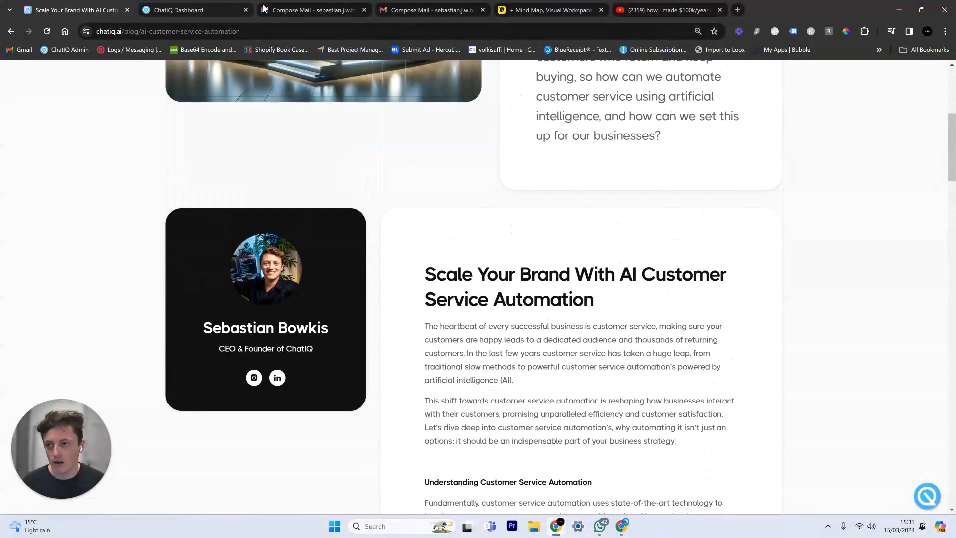
# - Switch to the Miro mind map and examine the knowledge sources feeding the chatbot, such as Website, Blog and Training Docs
pyautogui.click(515, 6)
pyautogui.scroll(5, 498, 299)
pyautogui.moveTo(520, 344); pyautogui.dragTo(520, 161)
pyautogui.moveTo(548, 249); pyautogui.dragTo(551, 302)
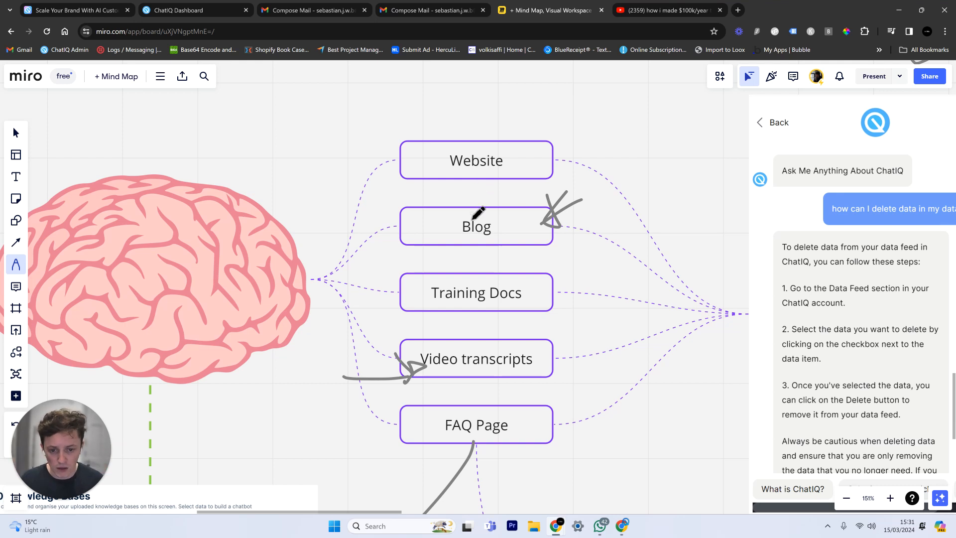
pyautogui.moveTo(347, 159)
pyautogui.mouseDown()
pyautogui.moveTo(266, 198)
pyautogui.moveTo(272, 179)
pyautogui.moveTo(245, 178)
pyautogui.mouseUp()
# - Return to the blog article and read its body text, highlighting passages such as the one on customer experience
pyautogui.click(75, 10)
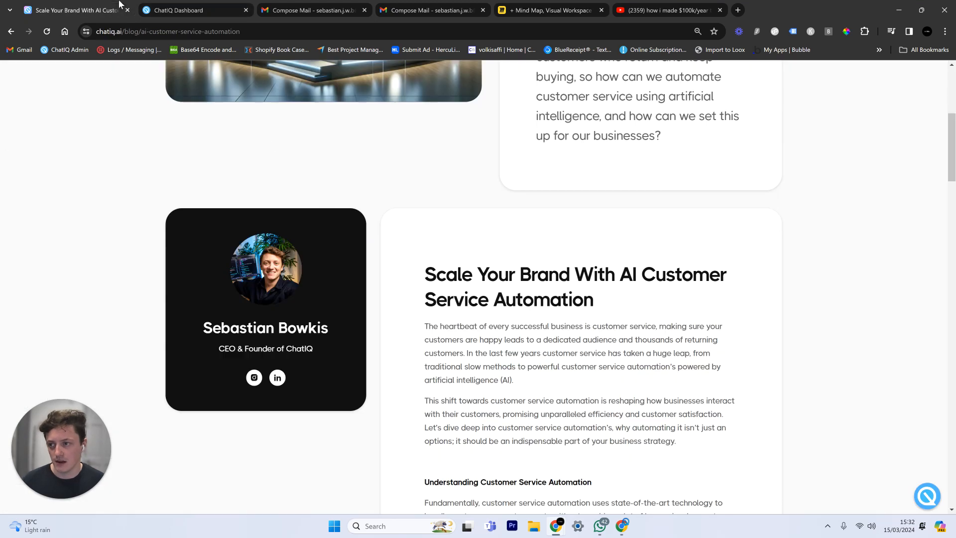
pyautogui.scroll(5, 497, 264)
pyautogui.scroll(-6, 516, 324)
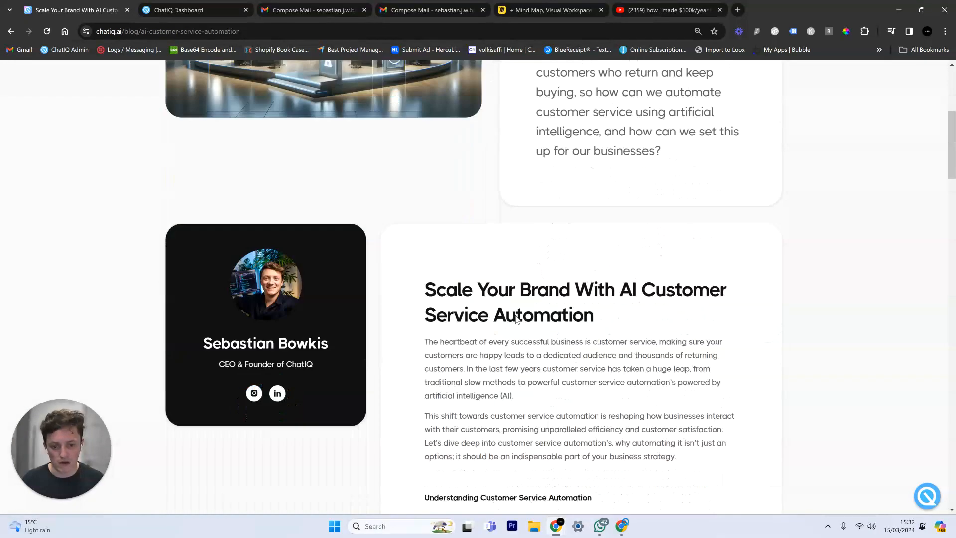
pyautogui.scroll(-8, 397, 299)
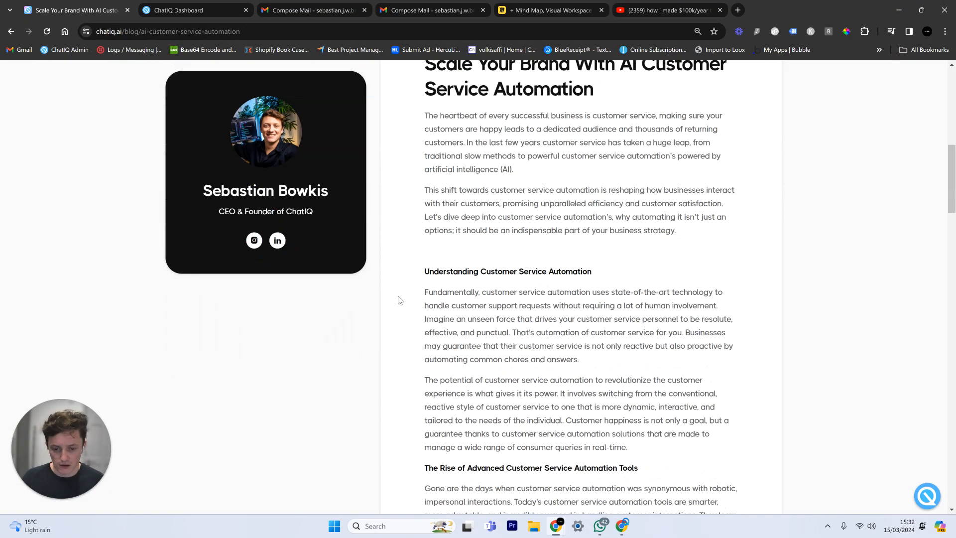
pyautogui.moveTo(458, 219); pyautogui.dragTo(624, 248)
pyautogui.click(624, 248)
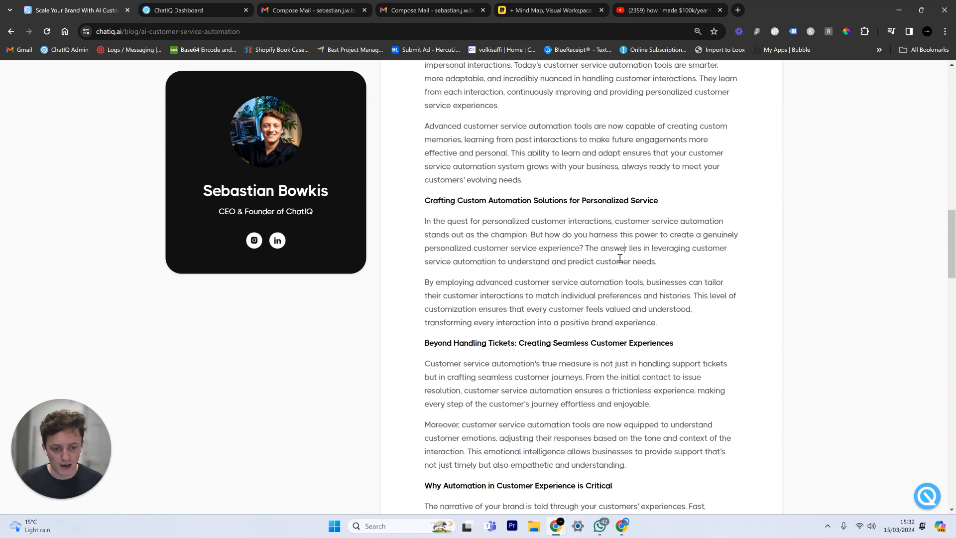
pyautogui.scroll(-5, 413, 227)
pyautogui.moveTo(463, 234); pyautogui.dragTo(519, 263)
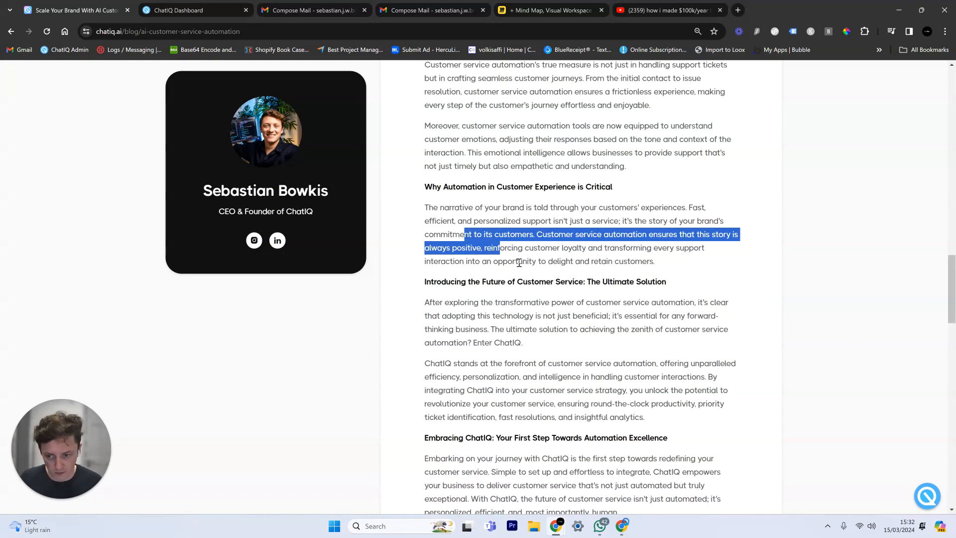
pyautogui.click(518, 260)
# - Start a chat in the site's support widget and ask the suggested question "Why should I use ChatIQ?"
pyautogui.click(931, 502)
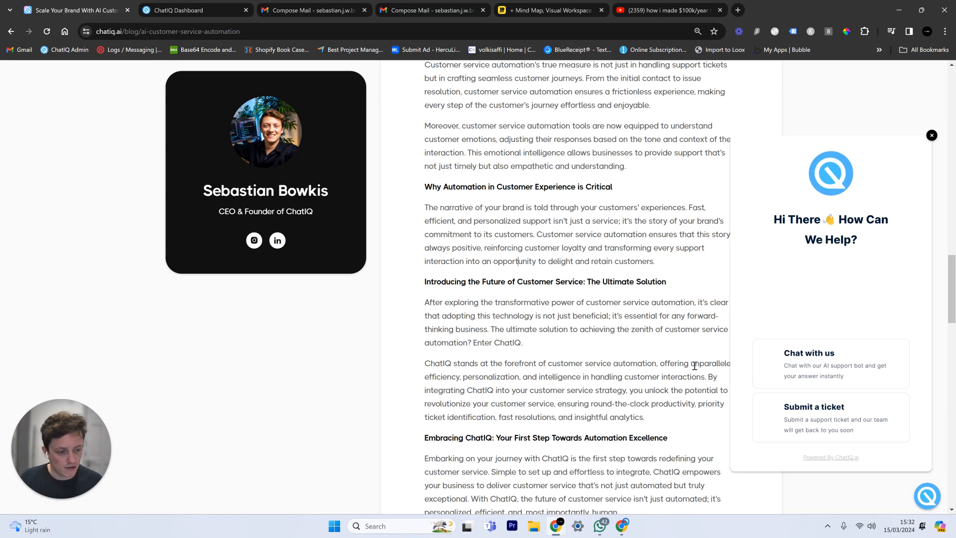
pyautogui.click(797, 363)
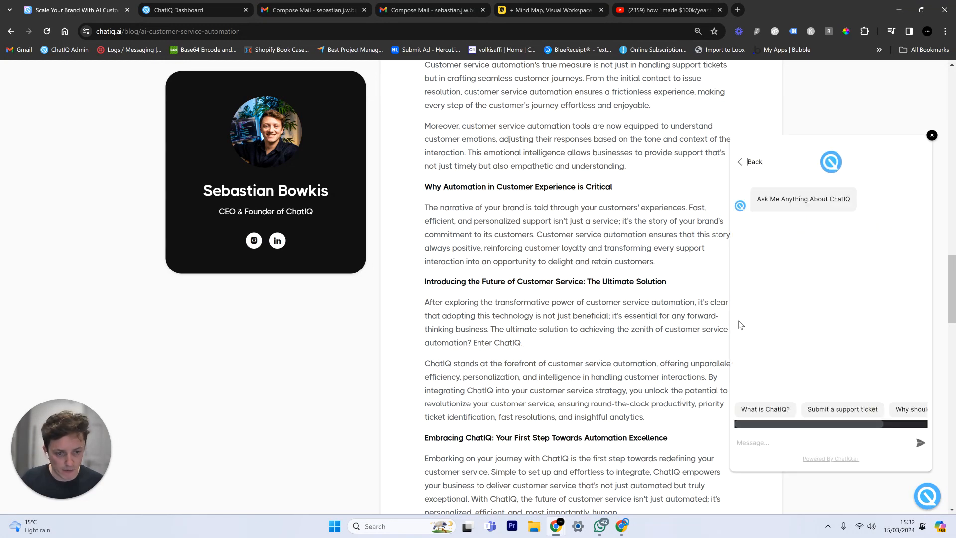
pyautogui.scroll(20, 622, 289)
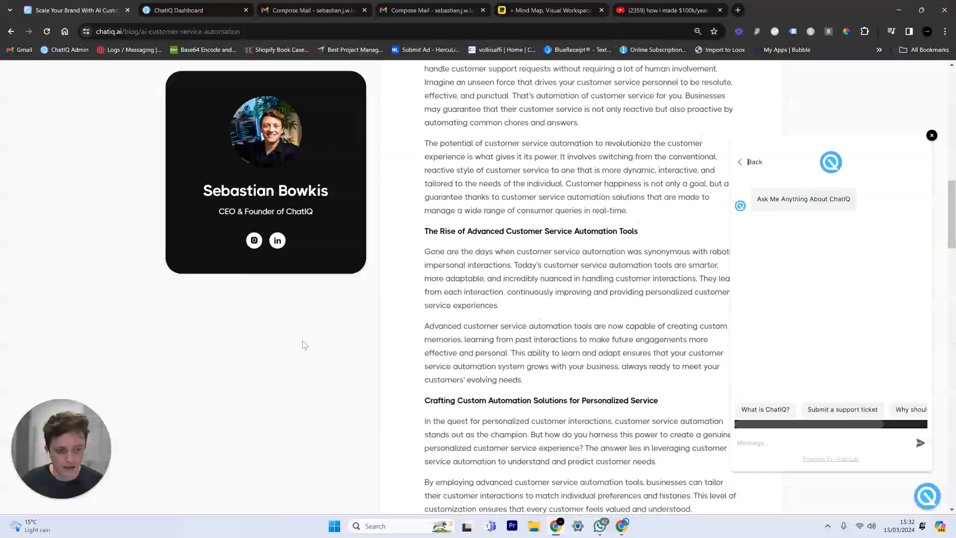
pyautogui.scroll(6, 303, 342)
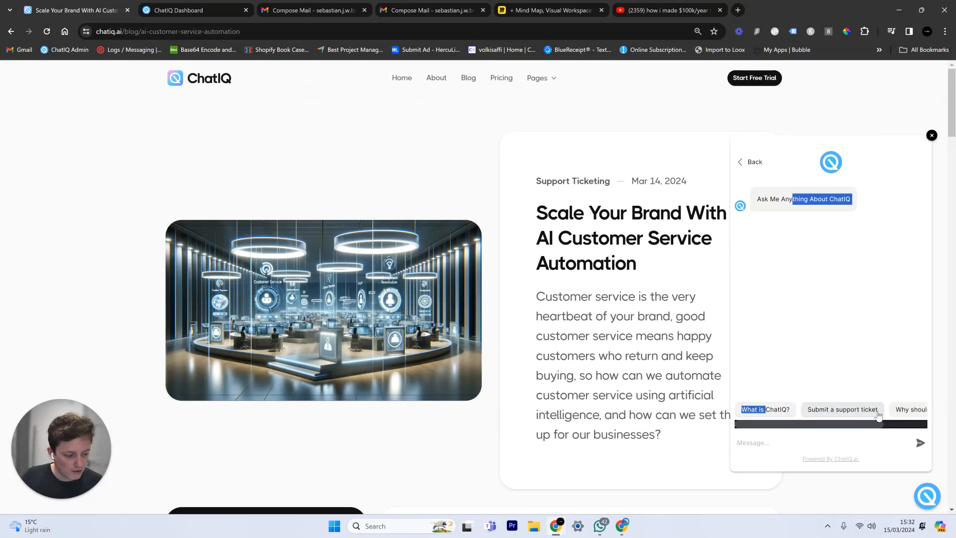
pyautogui.click(915, 411)
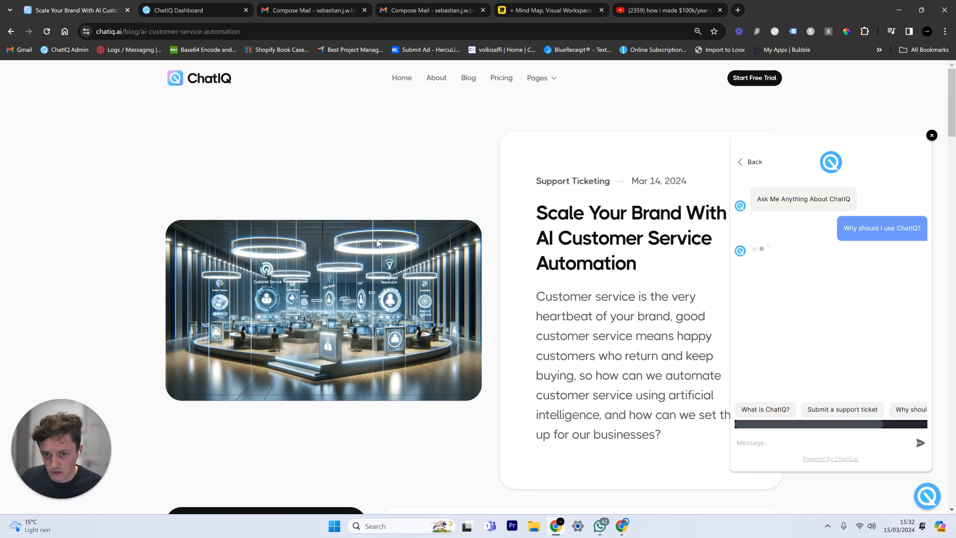
# - Compare the chatbot's answer with the article's opening sections and close the chat widget
pyautogui.scroll(-4, 769, 252)
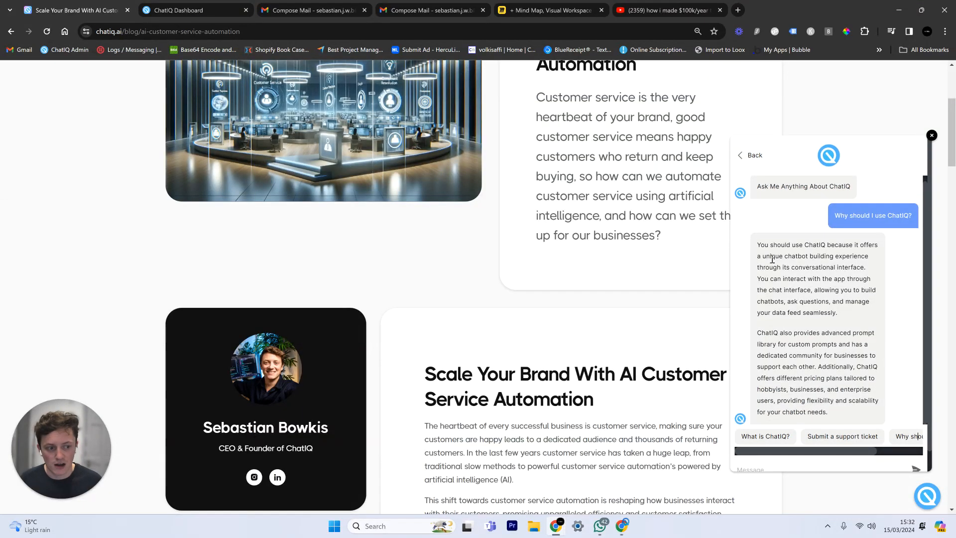
pyautogui.scroll(-4, 639, 305)
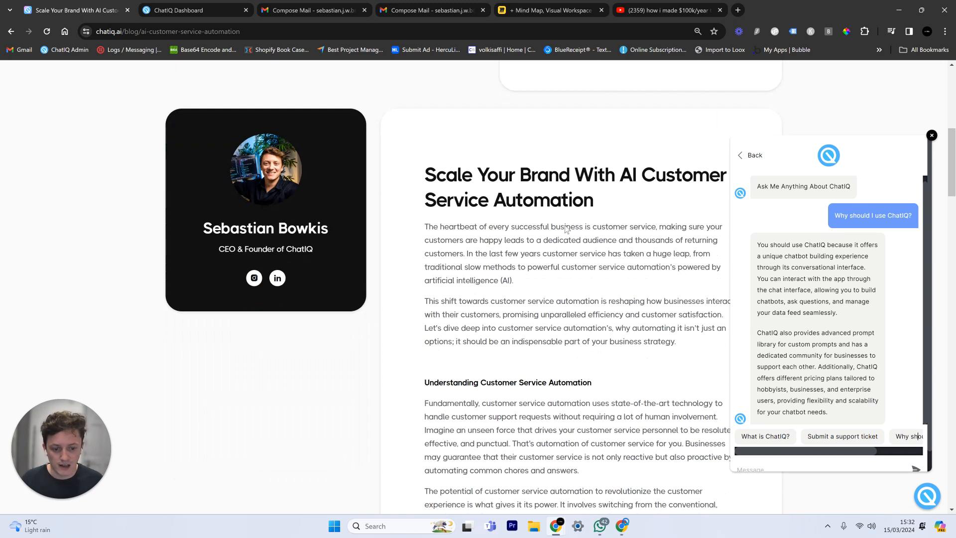
pyautogui.scroll(-2, 441, 196)
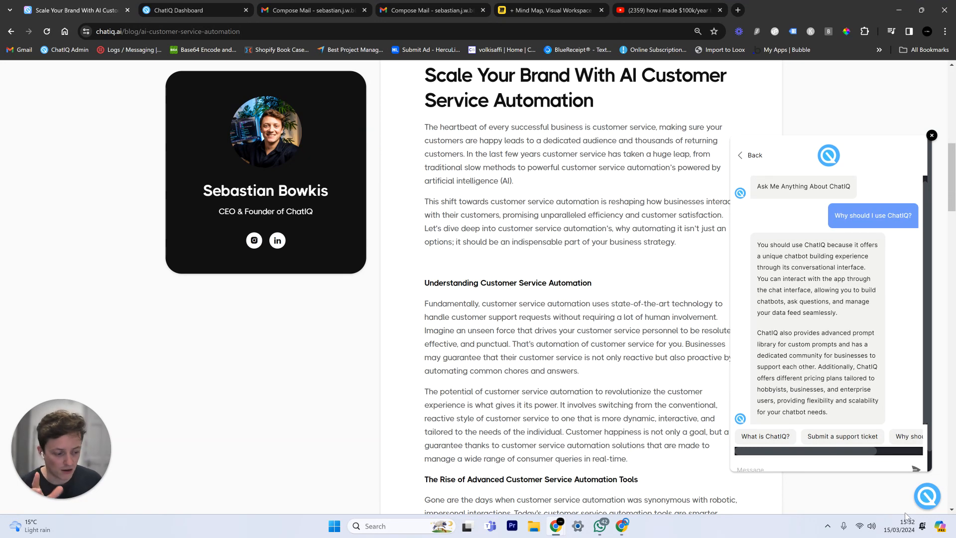
pyautogui.click(929, 497)
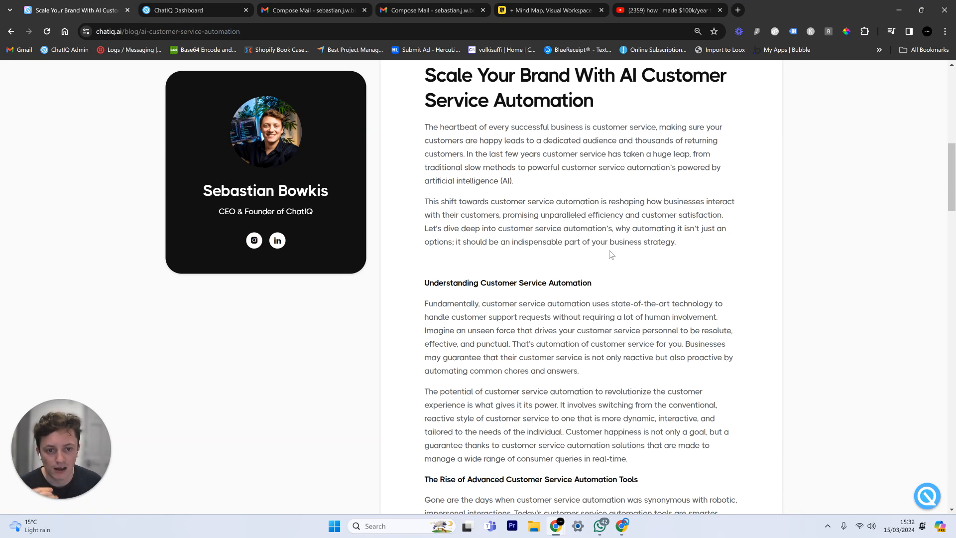
# - Go from the blog article to the ChatIQ homepage
pyautogui.scroll(2, 602, 212)
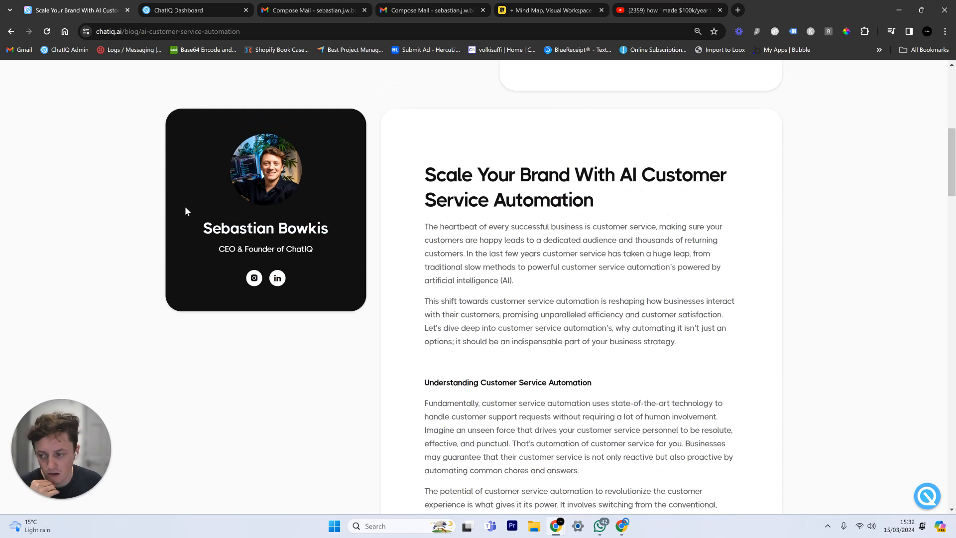
pyautogui.scroll(6, 214, 100)
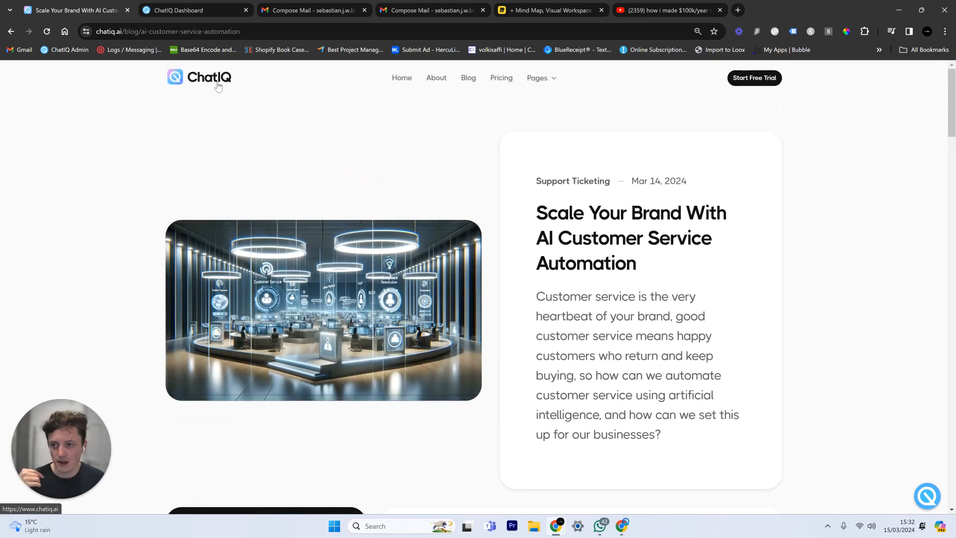
pyautogui.click(219, 89)
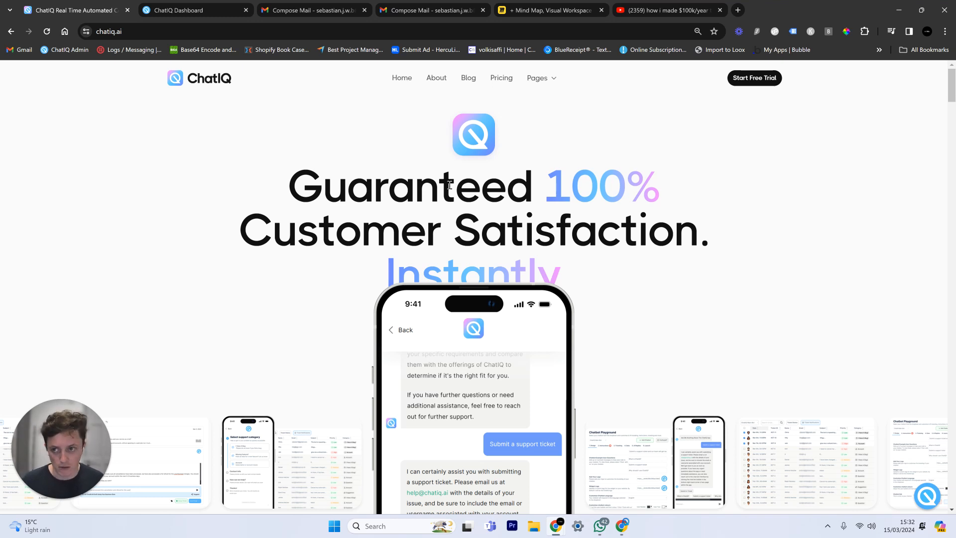
# - Switch to the ChatIQ dashboard's data feed, inspect the website URL form for uploading data, and close it
pyautogui.click(201, 7)
pyautogui.click(67, 141)
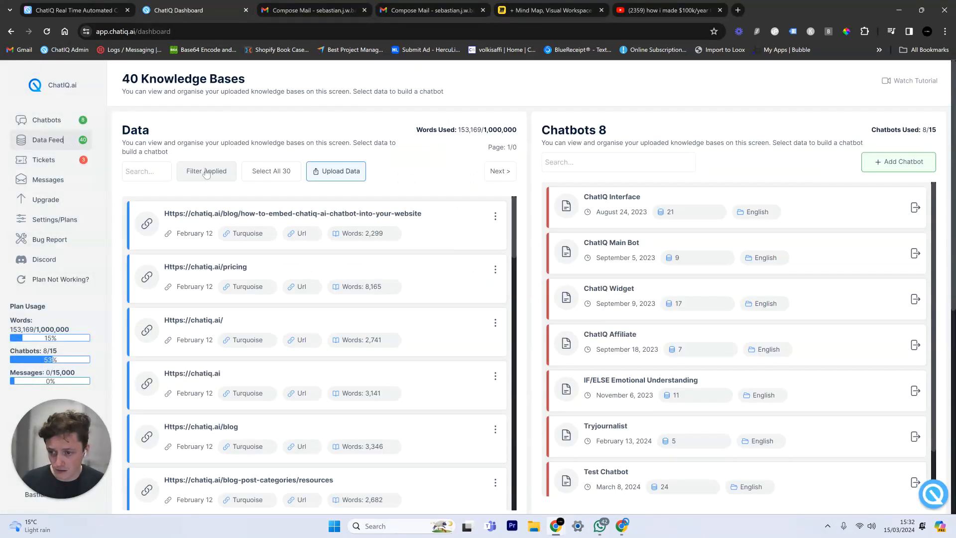
pyautogui.click(329, 171)
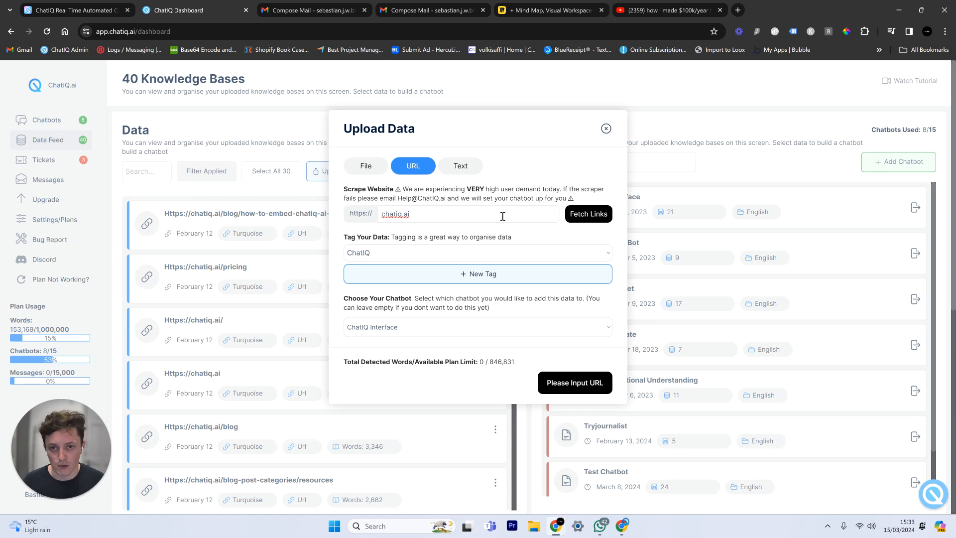
pyautogui.click(238, 326)
# - Look through the uploaded website pages in the data feed's knowledge base list
pyautogui.scroll(-15, 268, 267)
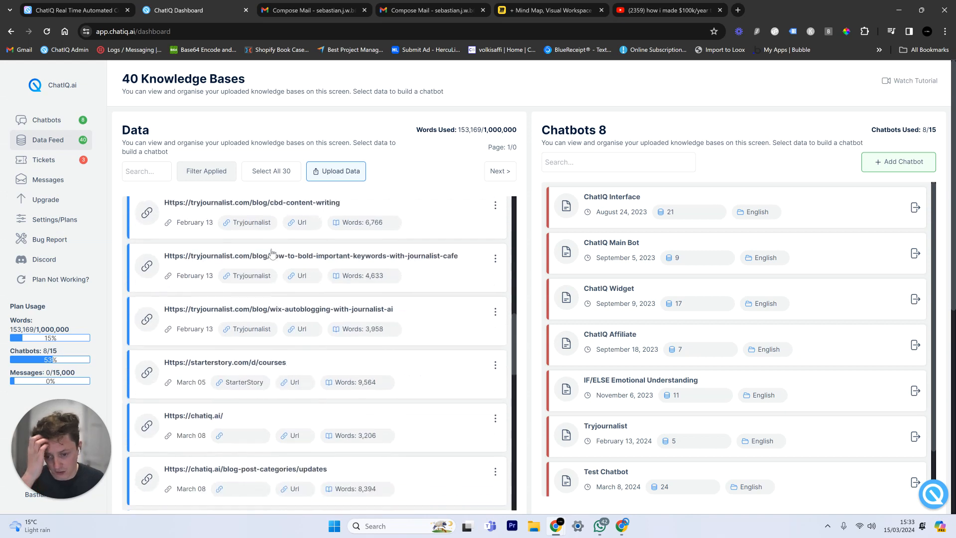
pyautogui.scroll(12, 281, 276)
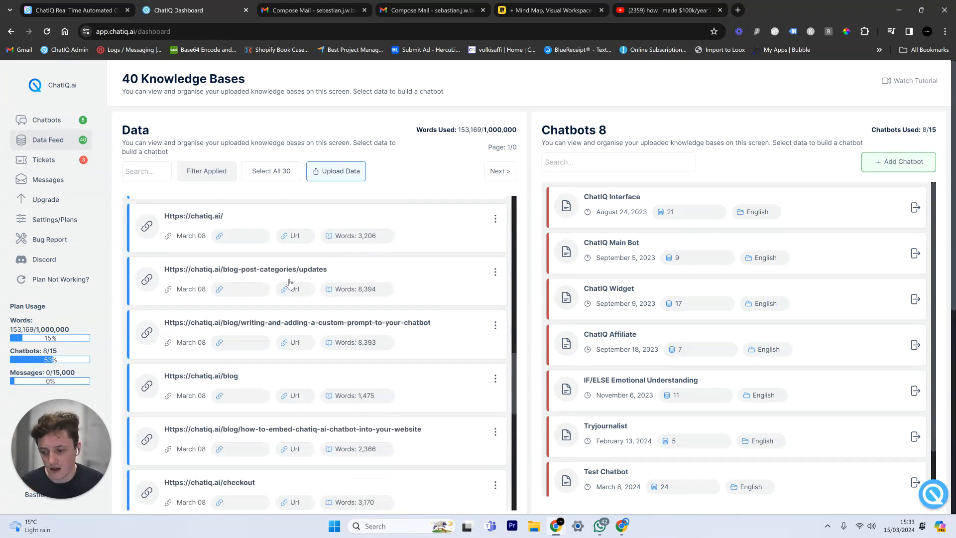
pyautogui.scroll(-10, 307, 280)
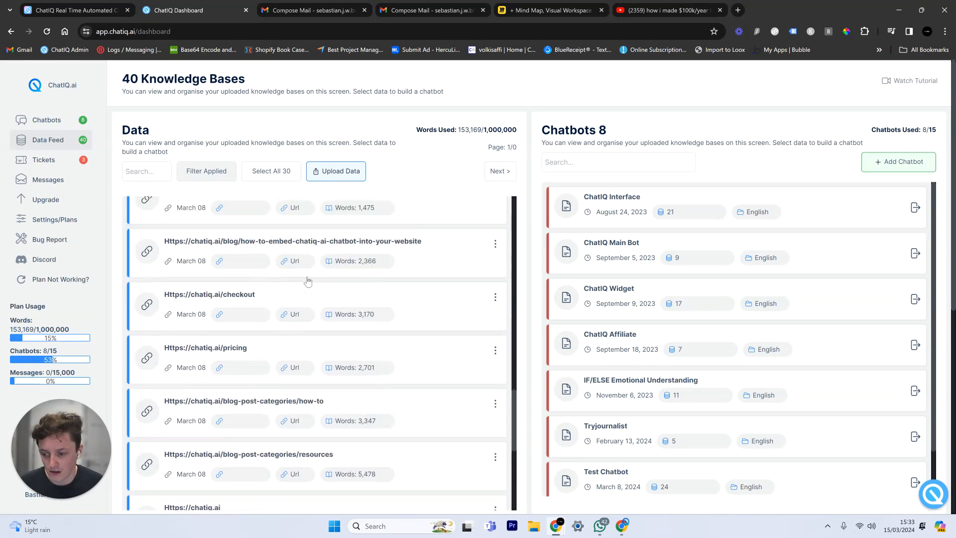
pyautogui.scroll(10, 307, 280)
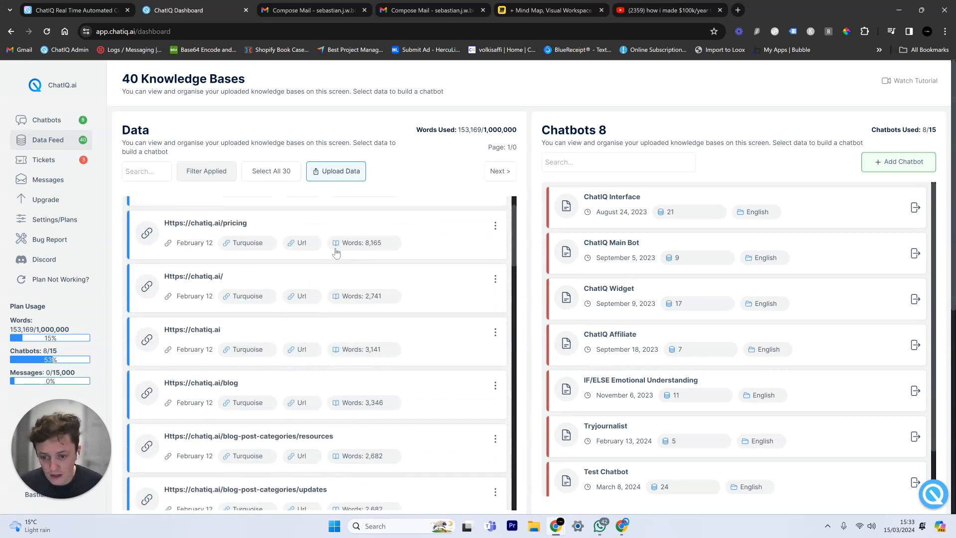
# - Select ChatIQ Main Bot in the Chatbot Playground and show its reference data
pyautogui.click(59, 119)
pyautogui.click(169, 119)
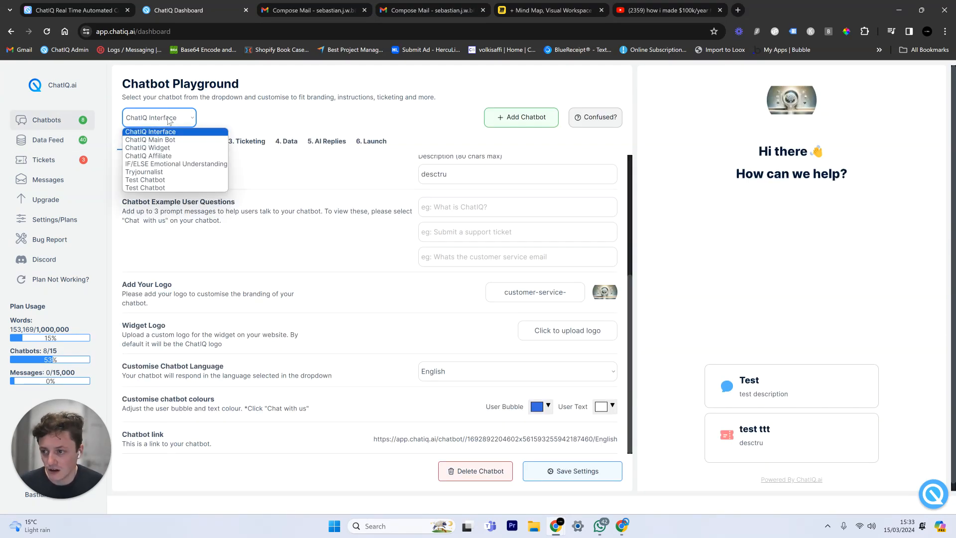
pyautogui.click(154, 140)
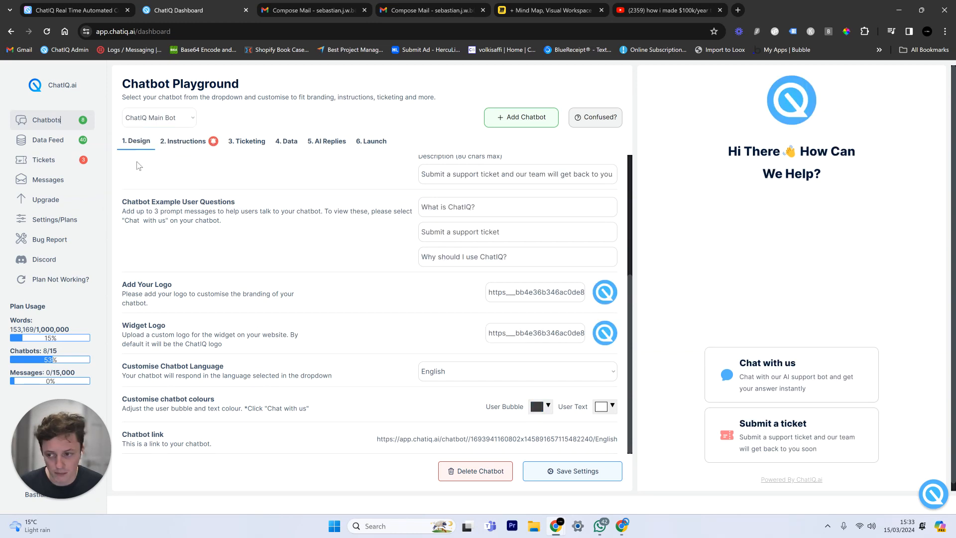
pyautogui.click(287, 142)
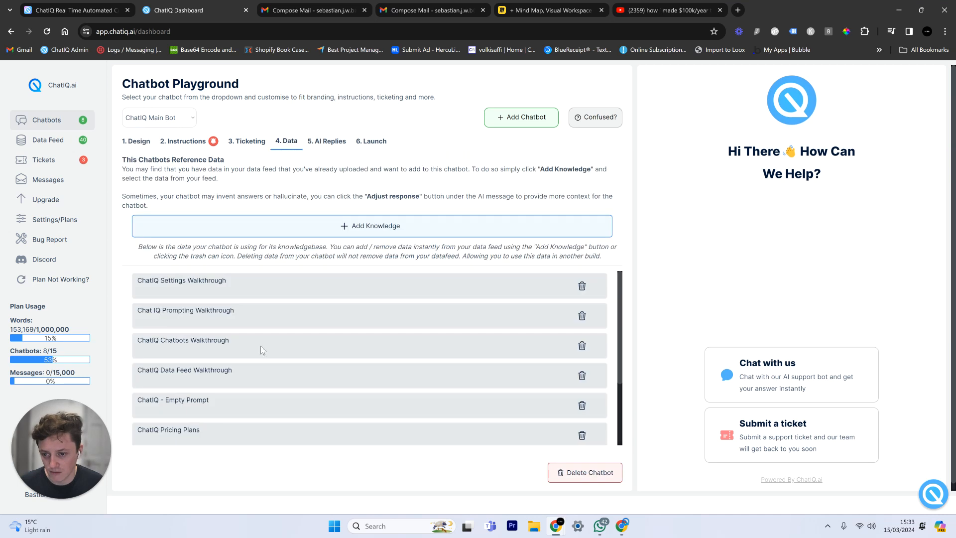
# - Look through ChatIQ Main Bot's reference data list, and highlight the used word figure in the data feed
pyautogui.scroll(-3, 258, 304)
pyautogui.scroll(3, 233, 428)
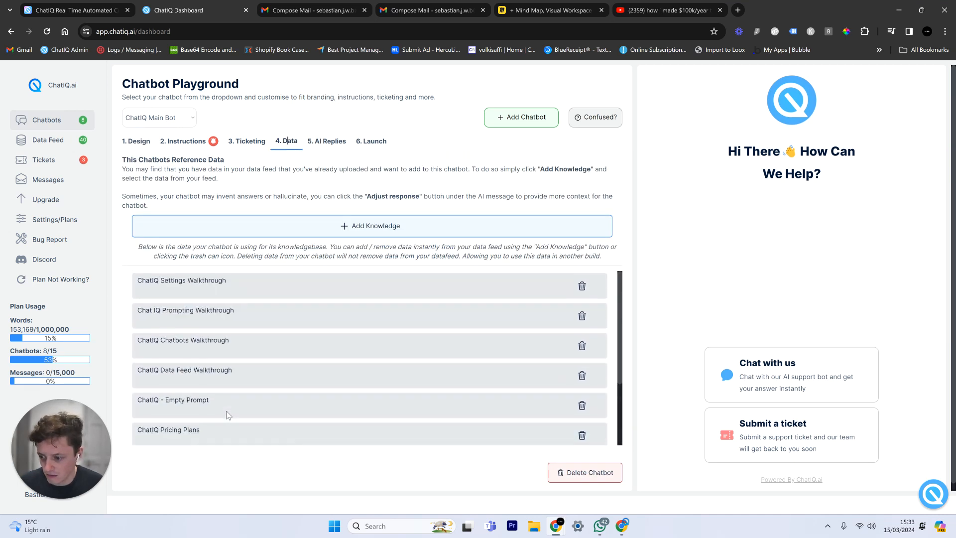
pyautogui.scroll(-2, 234, 329)
pyautogui.scroll(1, 235, 358)
pyautogui.scroll(-2, 235, 366)
pyautogui.scroll(3, 237, 368)
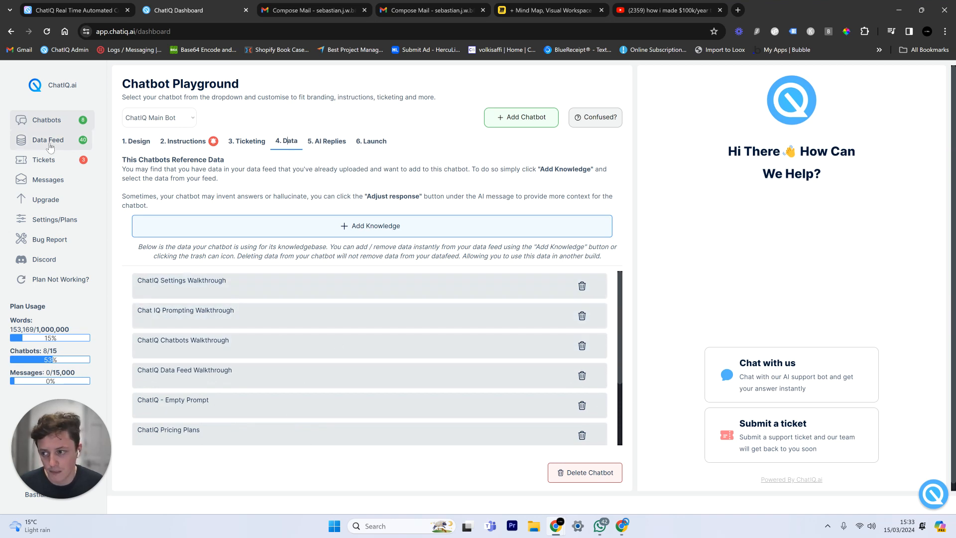
pyautogui.click(68, 141)
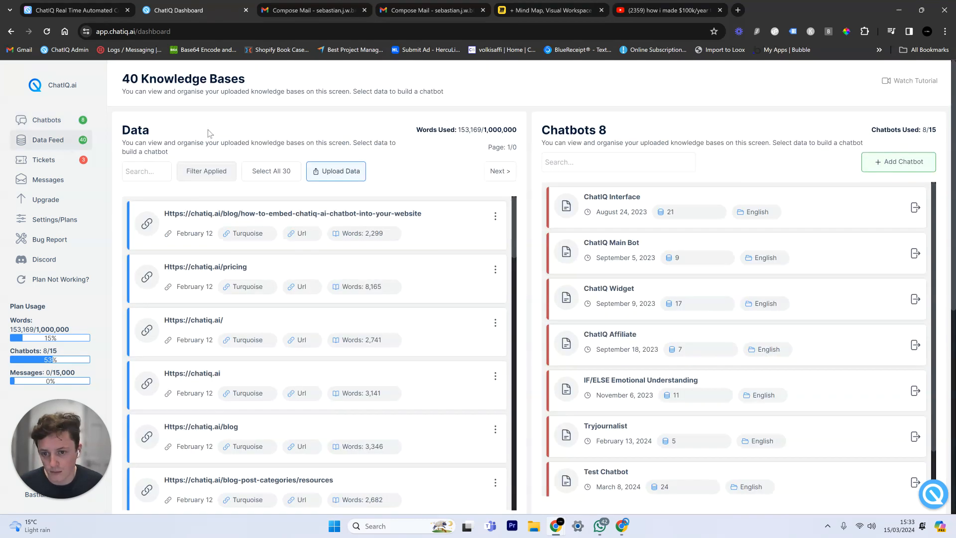
pyautogui.click(464, 131)
# - Open the blog post "Top 5 Companies Using Ai Chatbots For Business" on the ChatIQ blog and skim through it
pyautogui.click(74, 10)
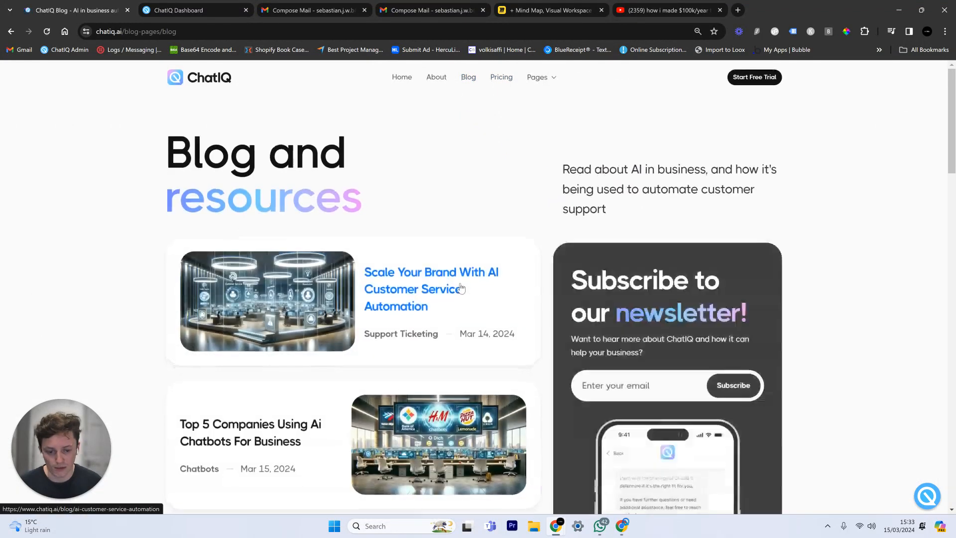
pyautogui.scroll(-6, 468, 290)
pyautogui.scroll(-5, 468, 289)
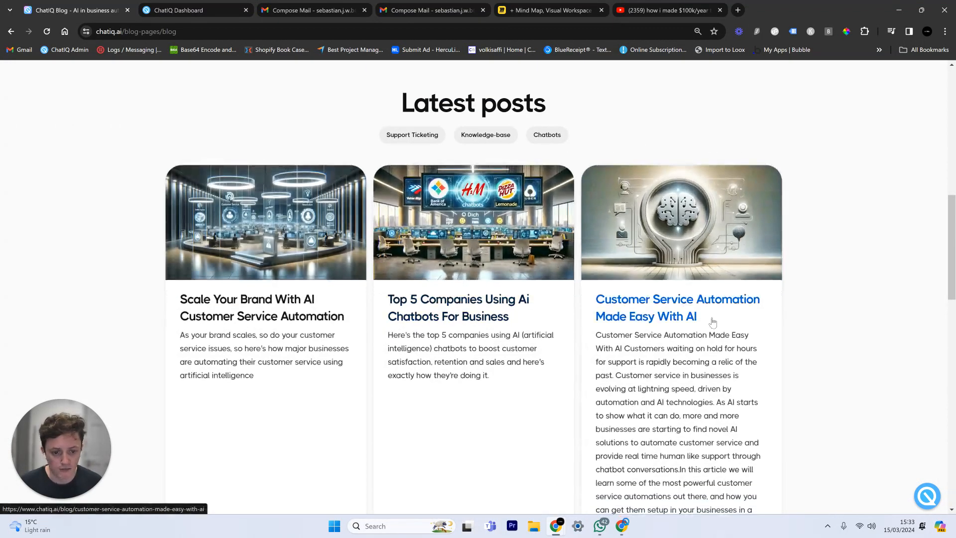
pyautogui.click(537, 300)
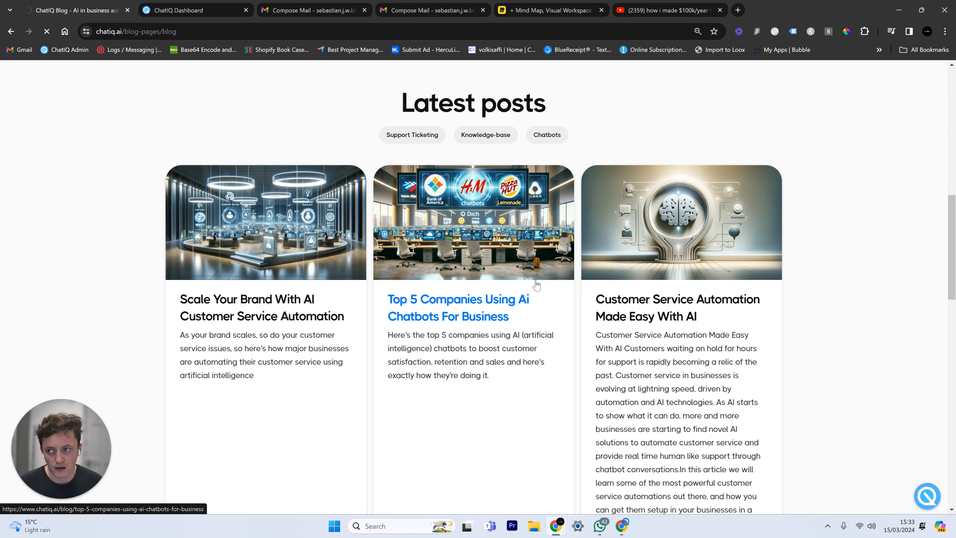
pyautogui.scroll(-5, 478, 247)
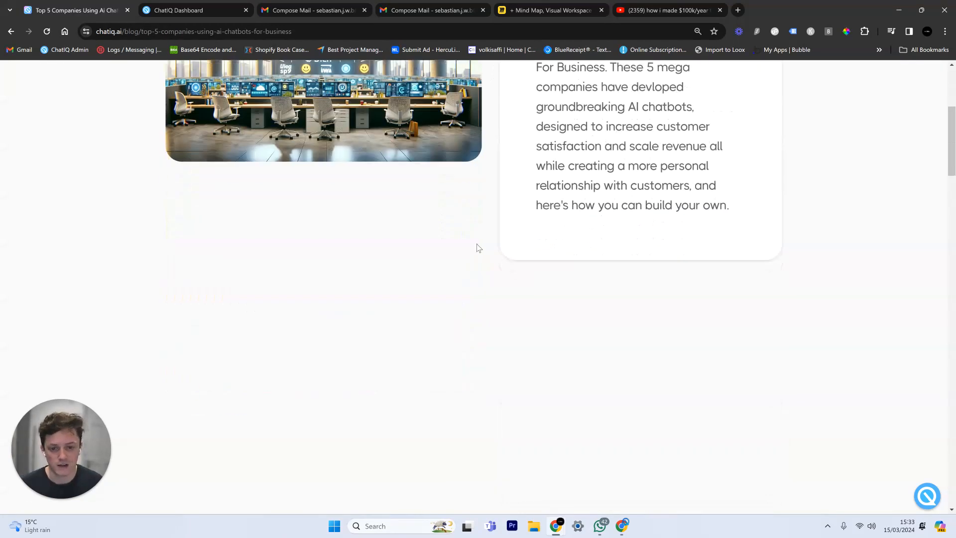
pyautogui.scroll(-15, 478, 248)
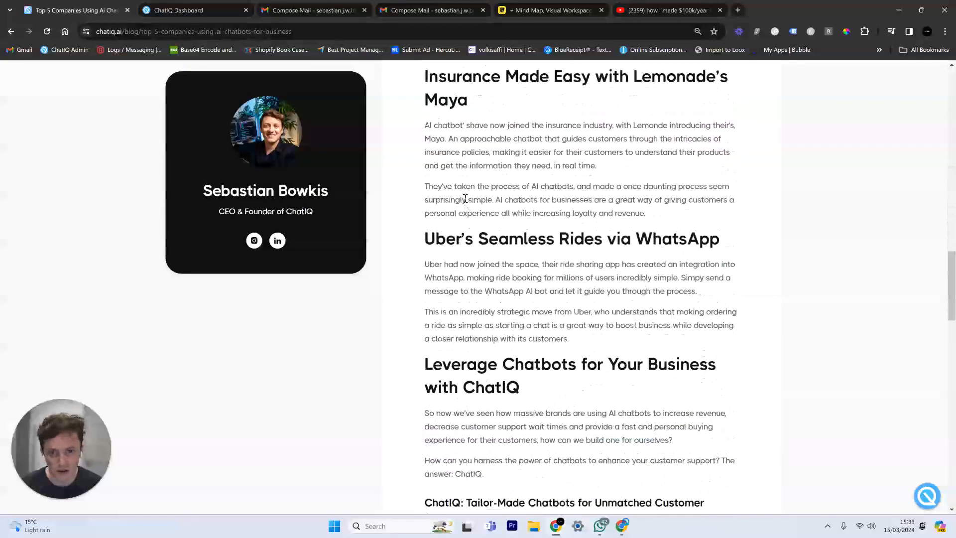
pyautogui.scroll(-2, 465, 199)
# - Check the dashboard's data feed, return to the blog article, and highlight a passage of its text
pyautogui.click(194, 8)
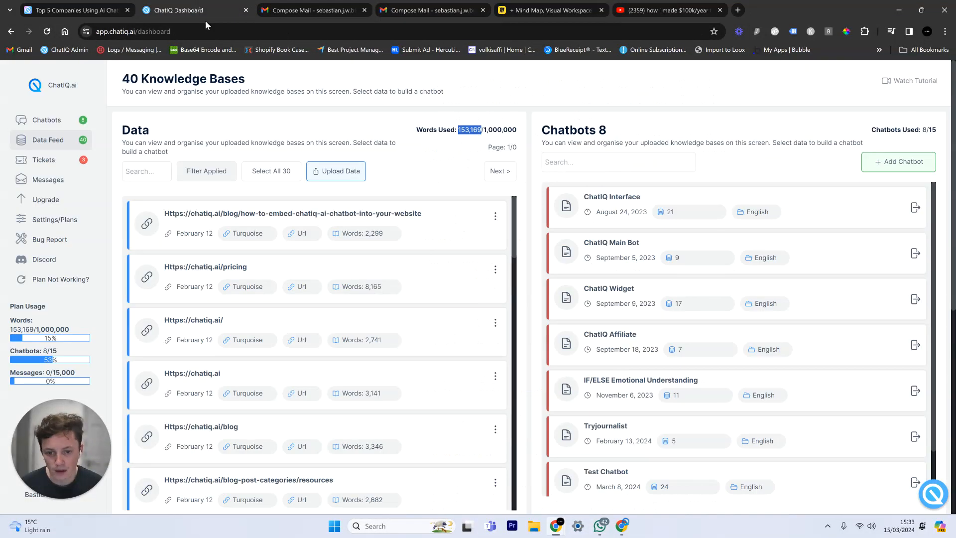
pyautogui.click(115, 6)
pyautogui.moveTo(561, 149); pyautogui.dragTo(663, 365)
pyautogui.click(542, 258)
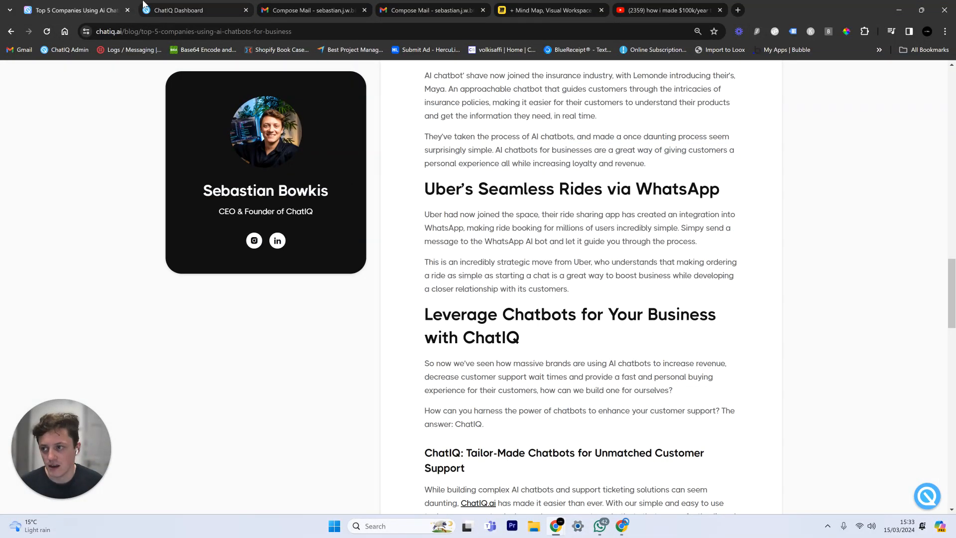
# - Go to the dashboard's Chatbot Playground and display the design settings of the ChatIQ Interface chatbot
pyautogui.click(196, 6)
pyautogui.click(40, 119)
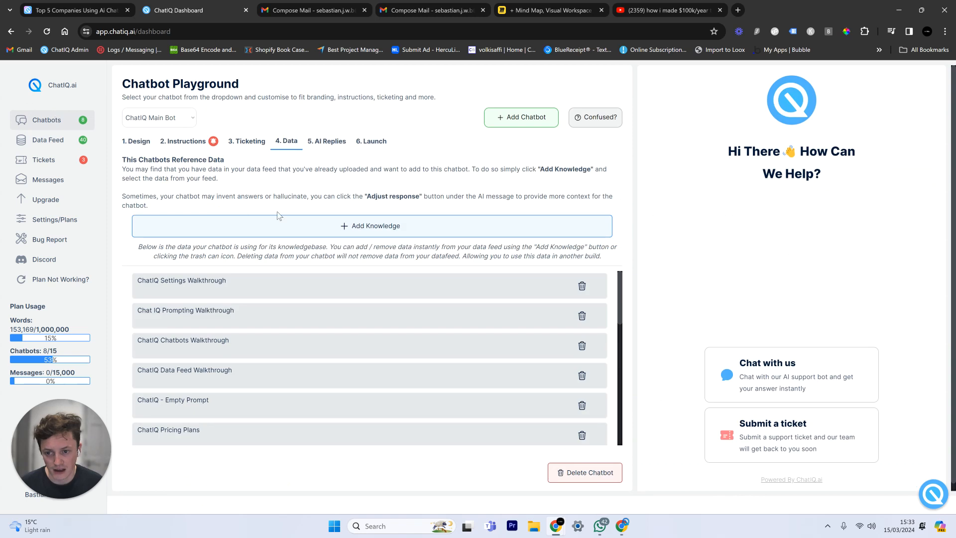
pyautogui.click(131, 142)
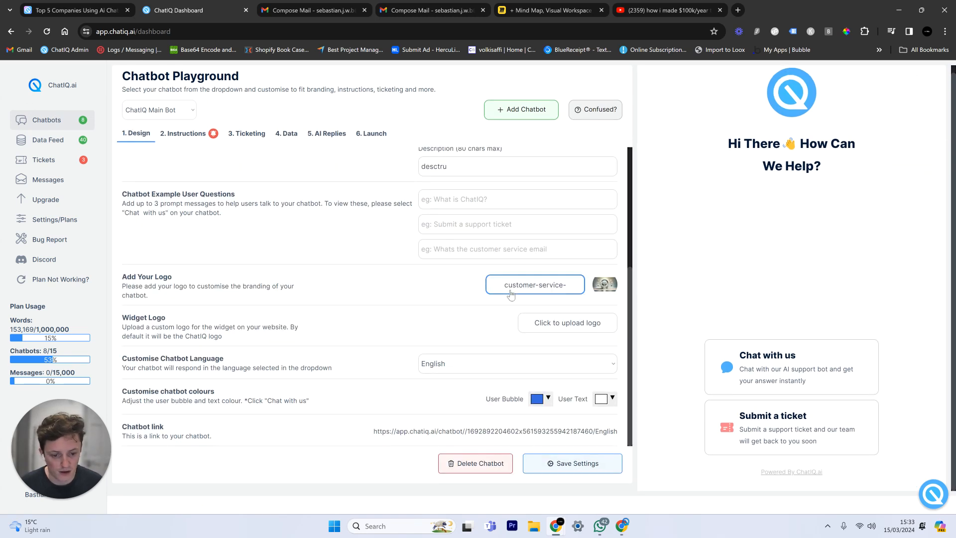
pyautogui.click(167, 113)
pyautogui.click(170, 124)
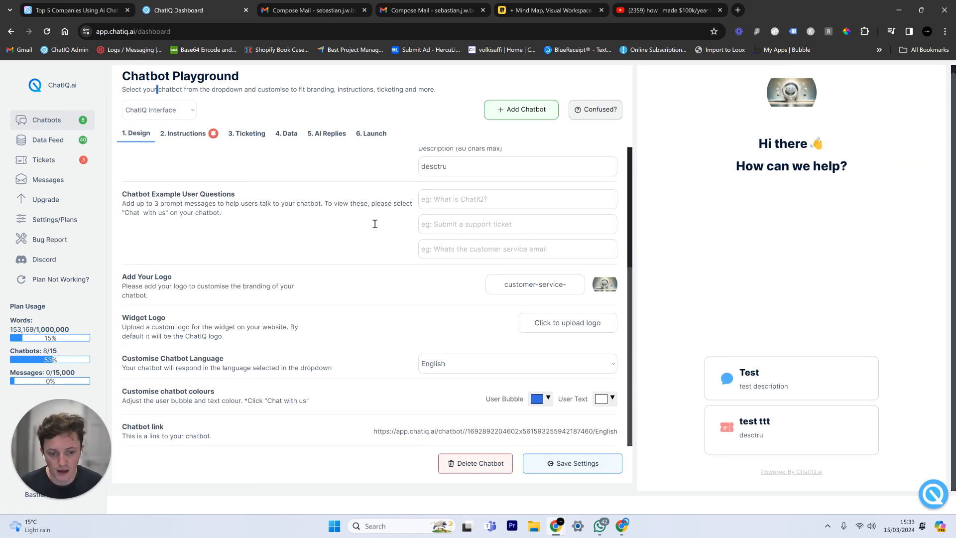
# - Replace the ChatIQ Interface chatbot's logo with the customer service automation image
pyautogui.rightClick(703, 144)
pyautogui.click(789, 108)
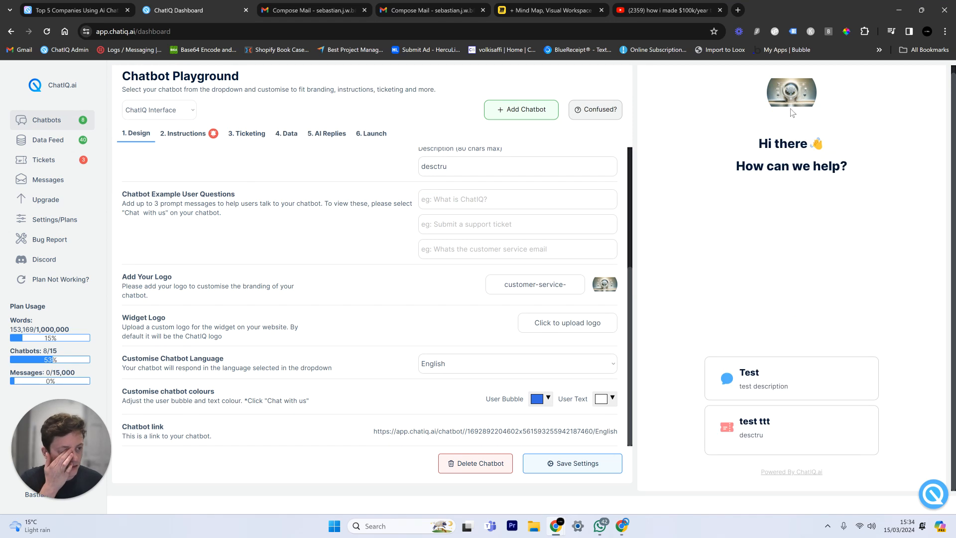
pyautogui.click(549, 289)
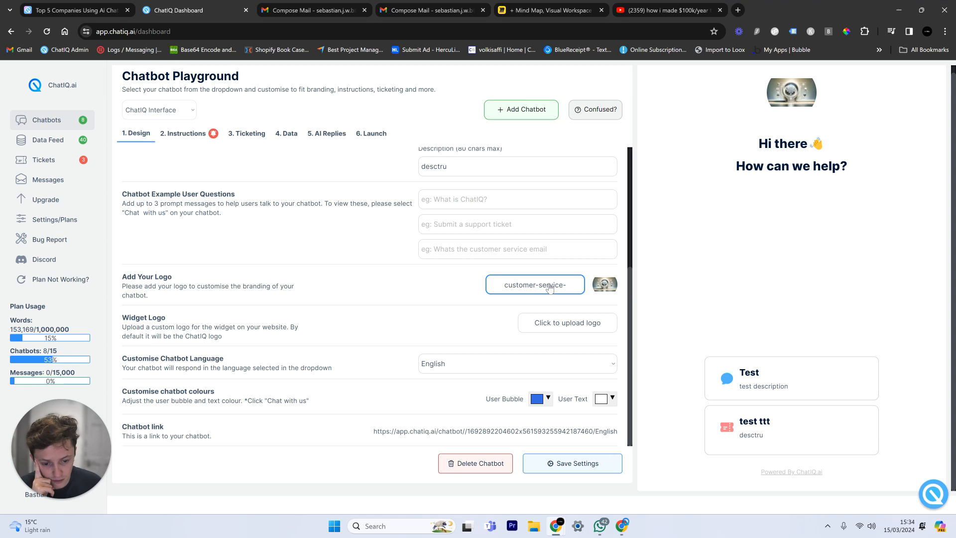
pyautogui.doubleClick(275, 194)
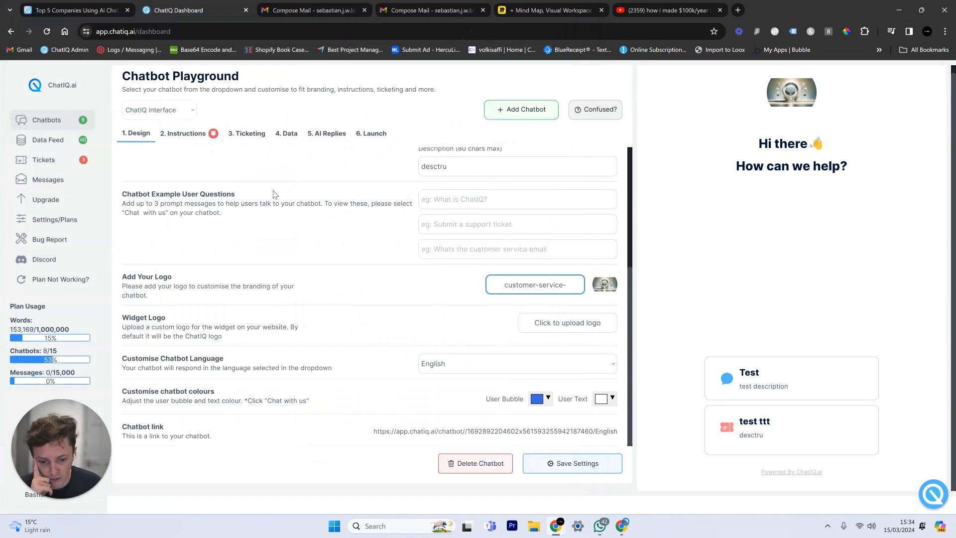
# - Change the user bubble colour to dark purple and save the chatbot's settings
pyautogui.click(536, 398)
pyautogui.click(564, 316)
pyautogui.click(612, 329)
pyautogui.click(607, 379)
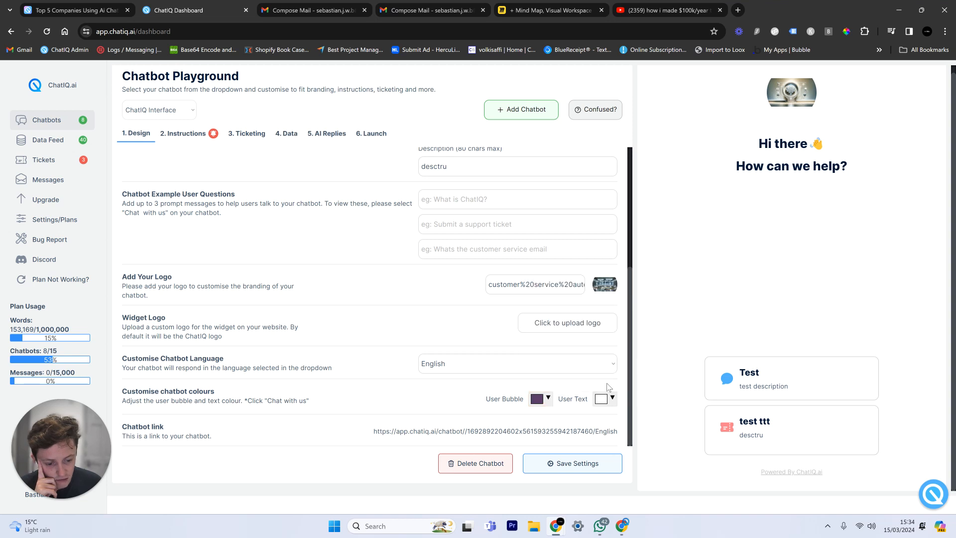
pyautogui.click(571, 460)
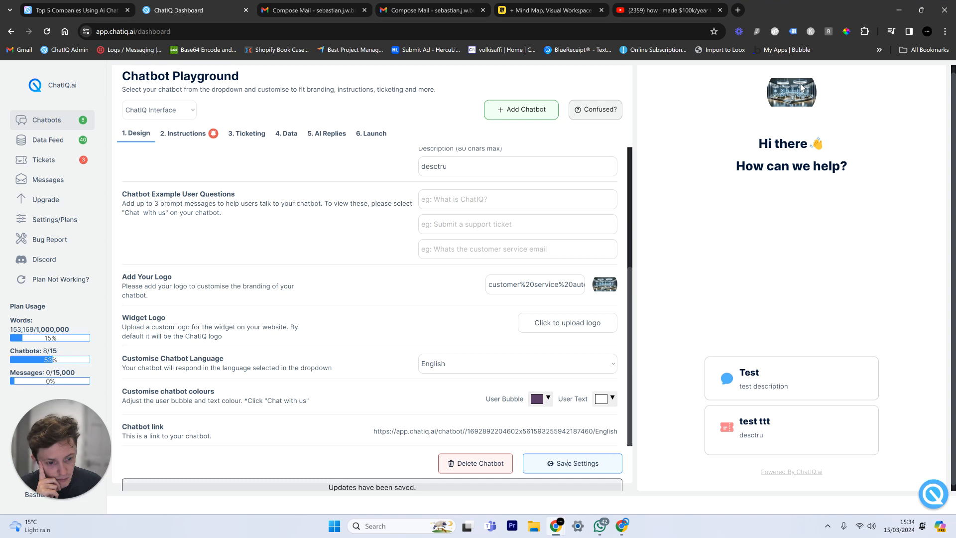
# - Switch the Chatbot Playground to ChatIQ Main Bot
pyautogui.click(160, 110)
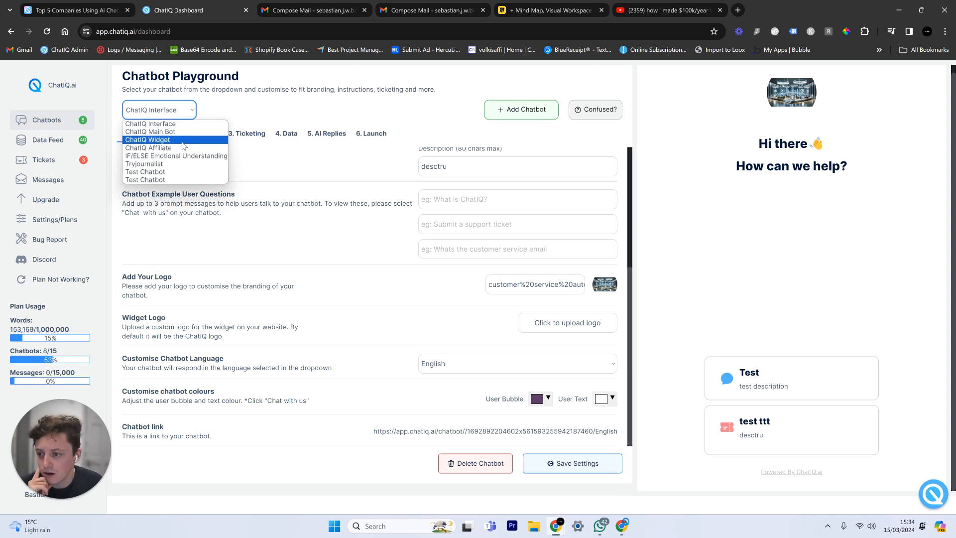
pyautogui.click(145, 129)
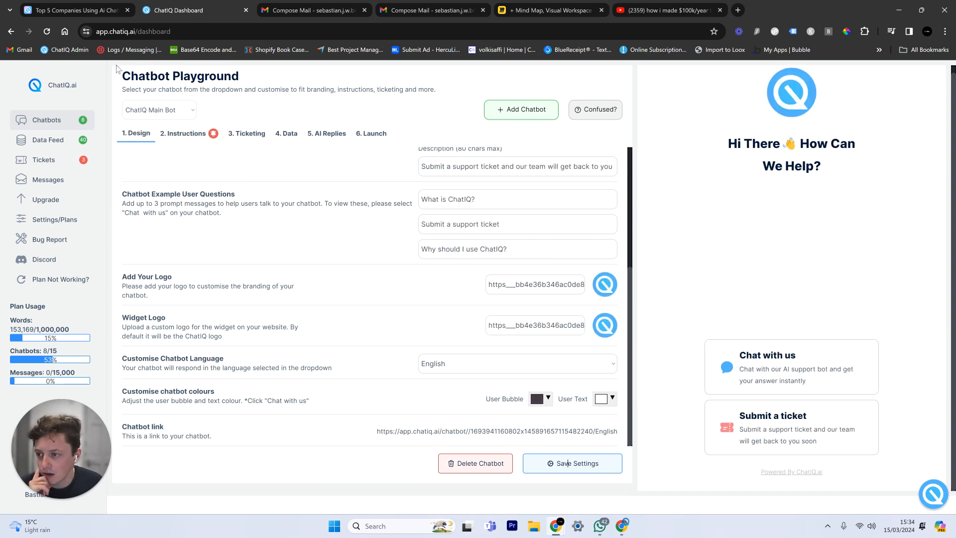
# - Return to the blog article and ask its chat widget the suggested question "Why should I use ChatIQ?"
pyautogui.click(81, 6)
pyautogui.scroll(12, 753, 312)
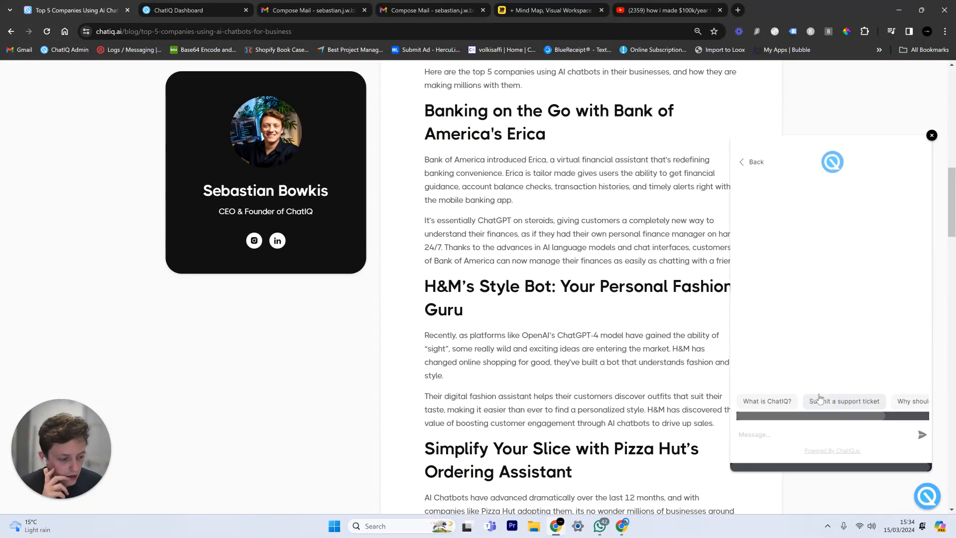
pyautogui.click(904, 408)
pyautogui.scroll(4, 546, 217)
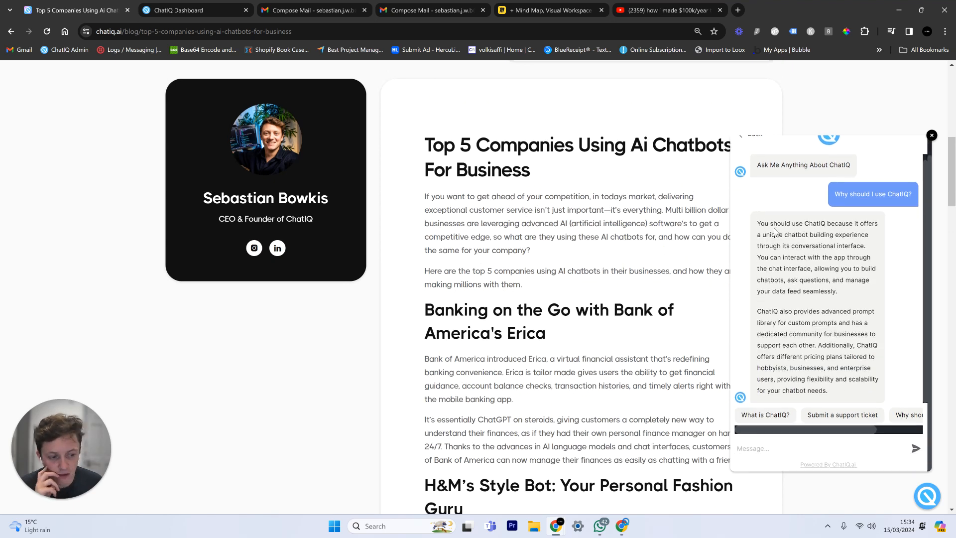
pyautogui.scroll(10, 517, 263)
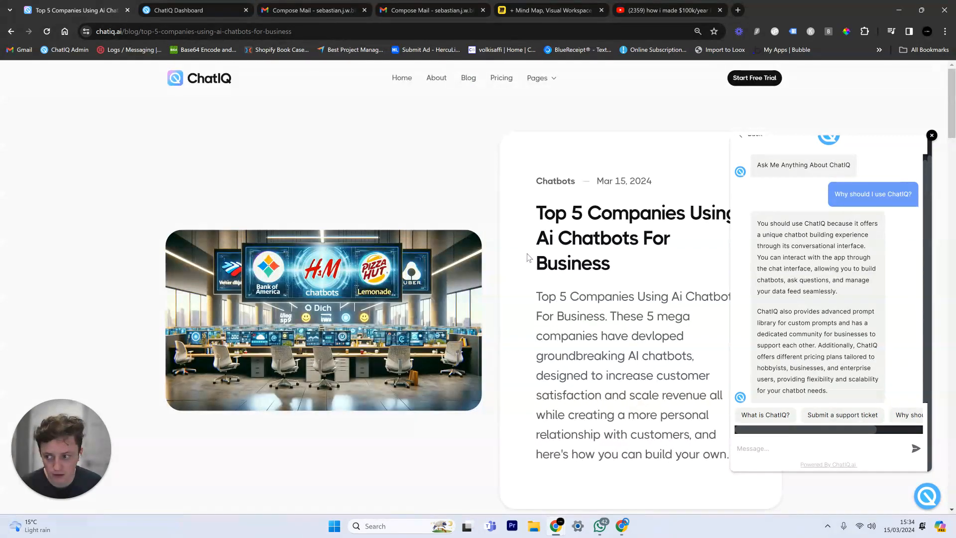
# - Switch to the Miro mind map, circle the Simple Request and Complex Issue nodes, and undo both strokes
pyautogui.click(507, 5)
pyautogui.moveTo(572, 277); pyautogui.dragTo(298, 220)
pyautogui.moveTo(841, 260); pyautogui.dragTo(361, 294)
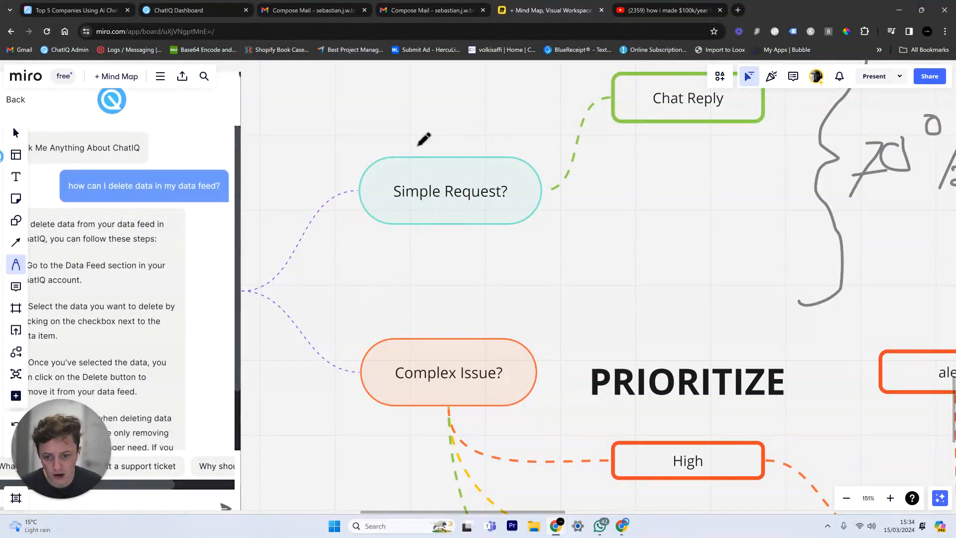
pyautogui.moveTo(390, 142)
pyautogui.mouseDown()
pyautogui.moveTo(538, 302)
pyautogui.moveTo(324, 142)
pyautogui.mouseUp()
pyautogui.moveTo(478, 324)
pyautogui.mouseDown()
pyautogui.moveTo(381, 330)
pyautogui.moveTo(380, 315)
pyautogui.mouseUp()
pyautogui.hotkey('ctrl', 'z')
pyautogui.hotkey('ctrl', 'z')
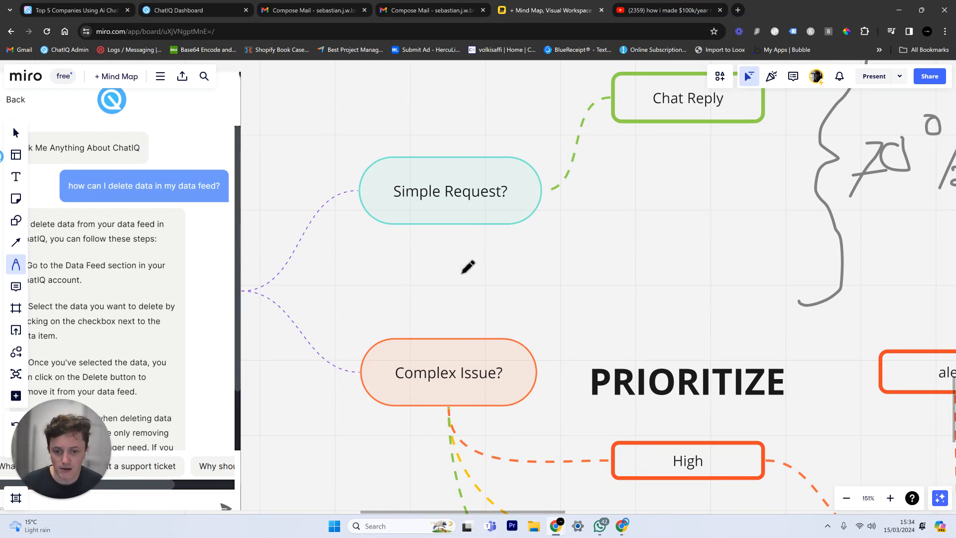
# - Mark the Simple Request branch leading to Chat Reply with the pen, undo the marking, and show the Complex Issue branch
pyautogui.moveTo(360, 237)
pyautogui.mouseDown()
pyautogui.moveTo(448, 250)
pyautogui.moveTo(482, 242)
pyautogui.mouseUp()
pyautogui.moveTo(376, 251); pyautogui.dragTo(394, 286)
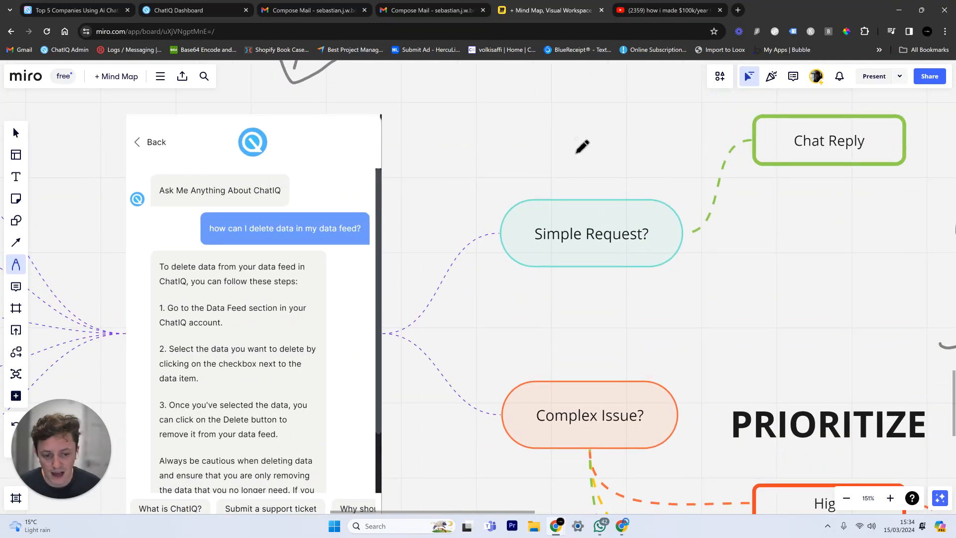
pyautogui.hscroll(4, 562, 235)
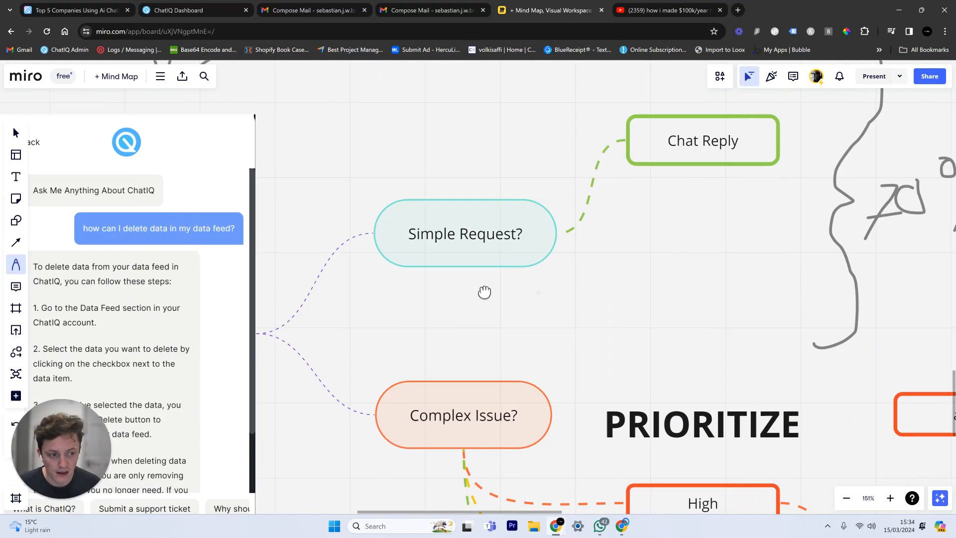
pyautogui.moveTo(303, 194); pyautogui.dragTo(362, 276)
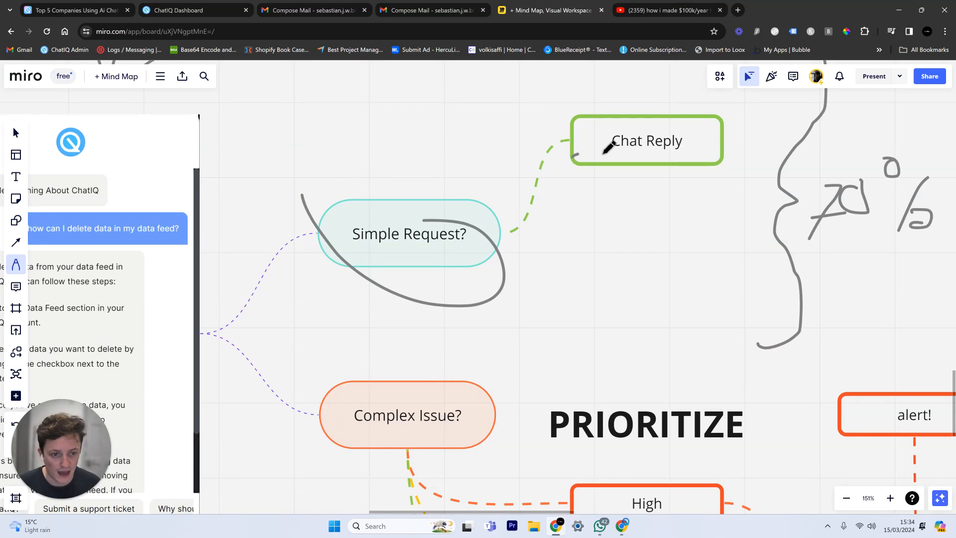
pyautogui.hotkey('ctrl', 'z')
pyautogui.scroll(-4, 520, 326)
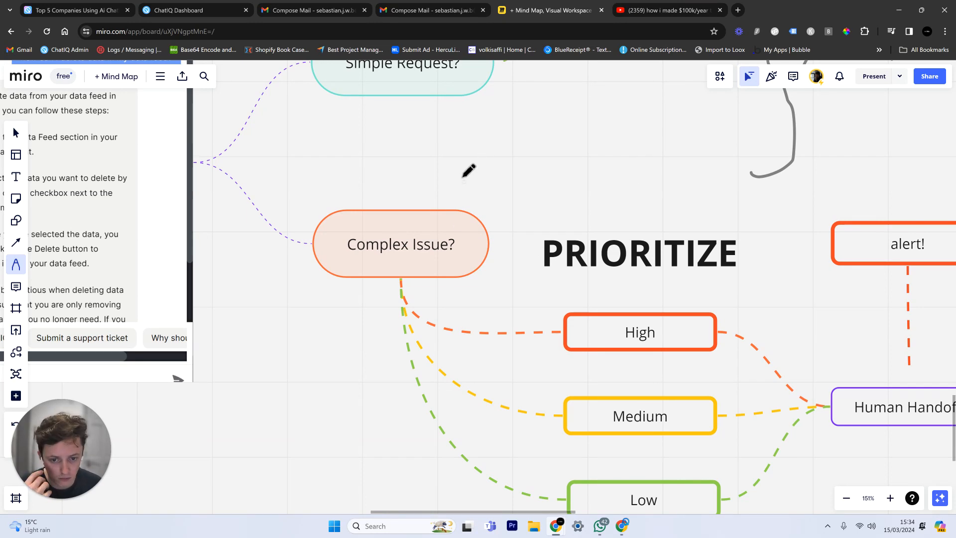
# - Return to the blog article and ask the chat widget "how can i cancel my subscription?"
pyautogui.click(88, 6)
pyautogui.scroll(-1, 766, 315)
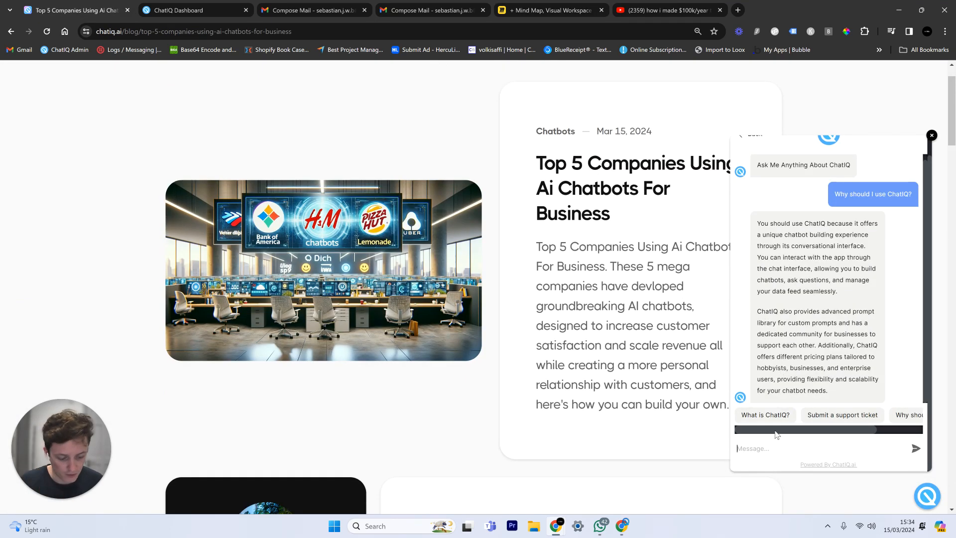
pyautogui.write('how can i cancel my subscription?')
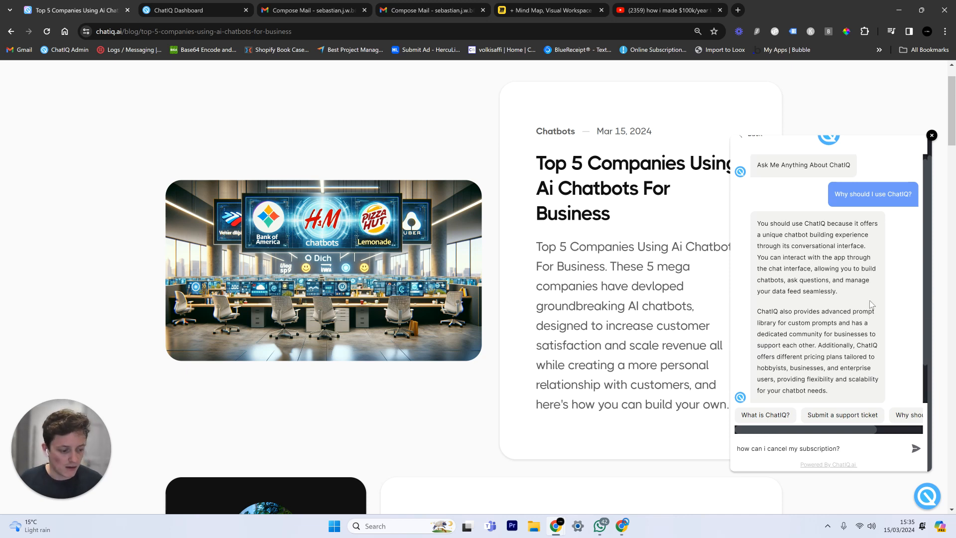
pyautogui.press('Return')
pyautogui.scroll(-4, 646, 322)
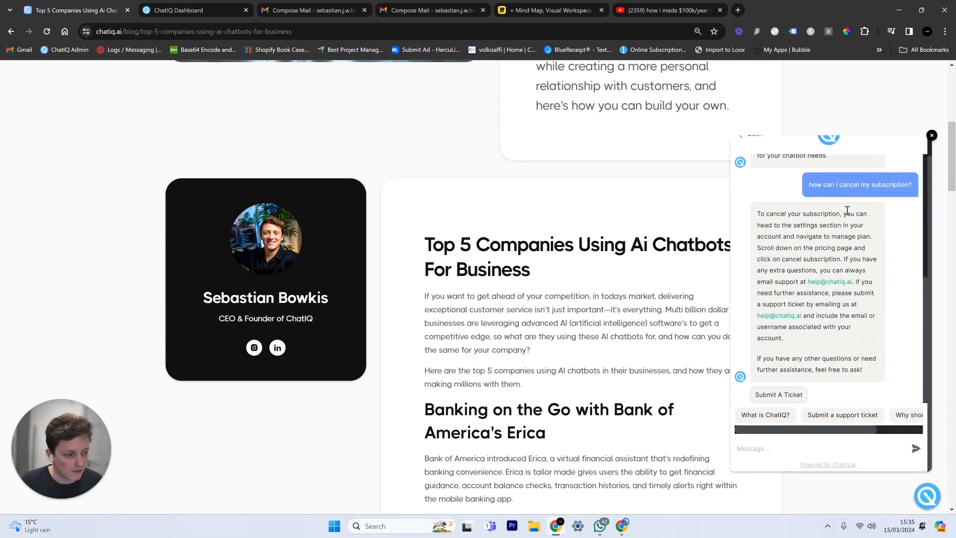
# - Highlight parts of the chatbot's cancellation answer, start a support ticket from the chat, and choose the Account category
pyautogui.moveTo(805, 225); pyautogui.dragTo(756, 236)
pyautogui.moveTo(849, 256); pyautogui.dragTo(814, 259)
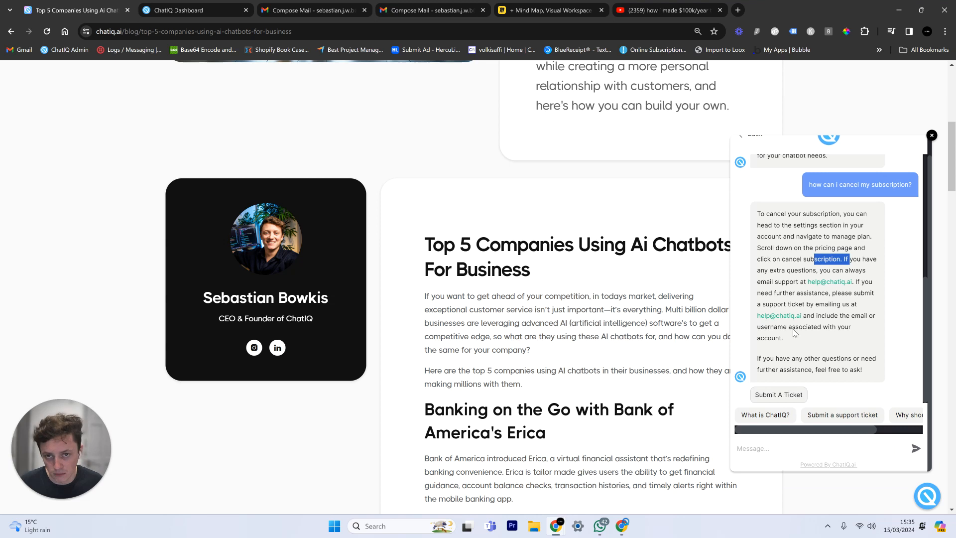
pyautogui.click(778, 394)
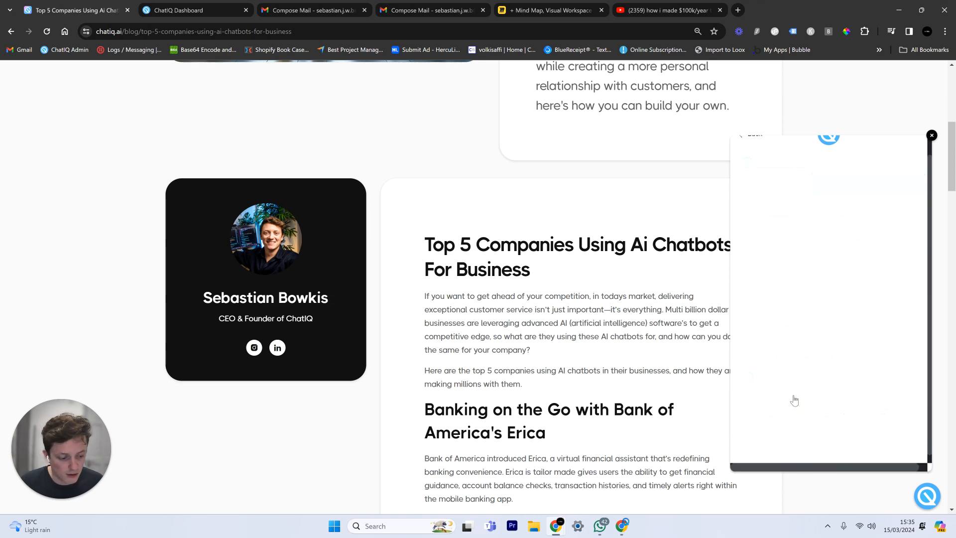
pyautogui.click(814, 313)
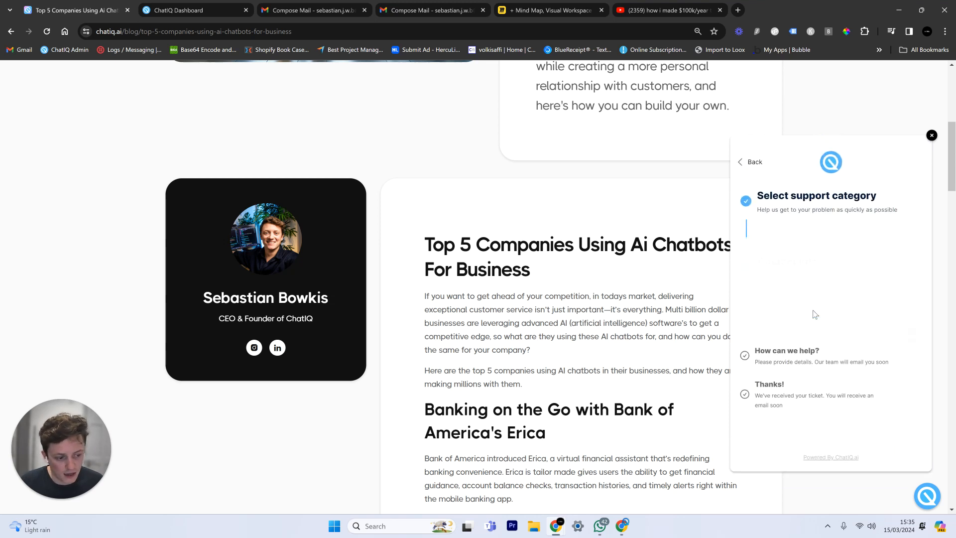
pyautogui.click(791, 354)
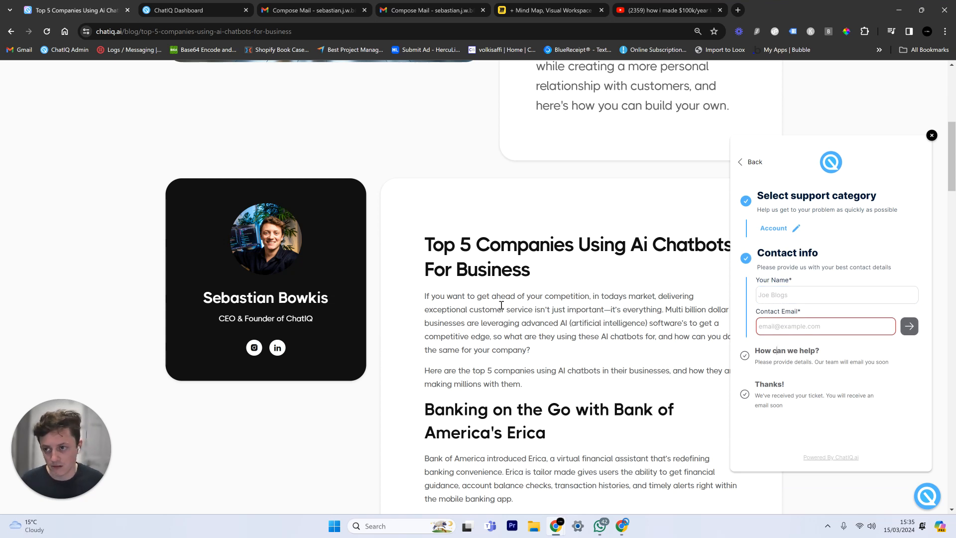
# - Switch to the ChatIQ dashboard, show the support tickets, and open the high-priority refund request to read its message
pyautogui.click(189, 10)
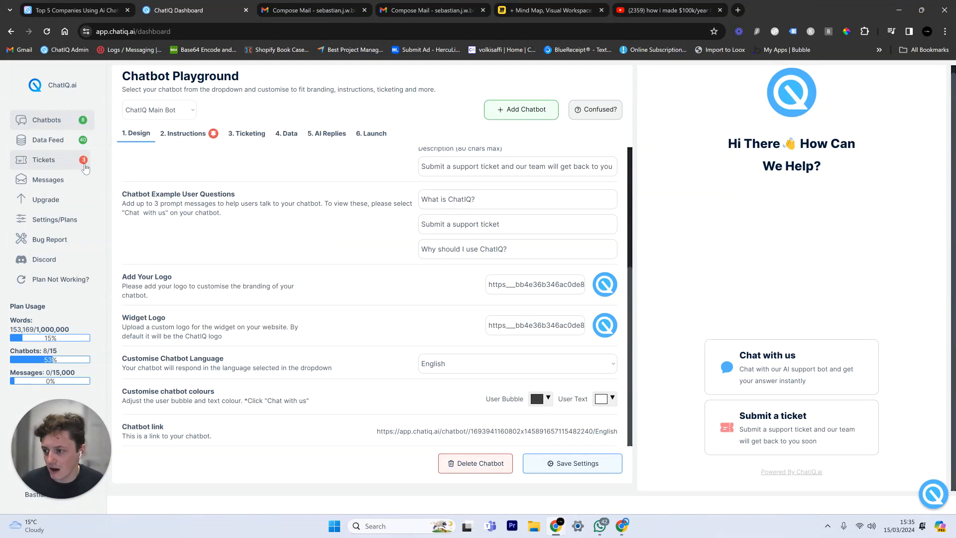
pyautogui.click(84, 166)
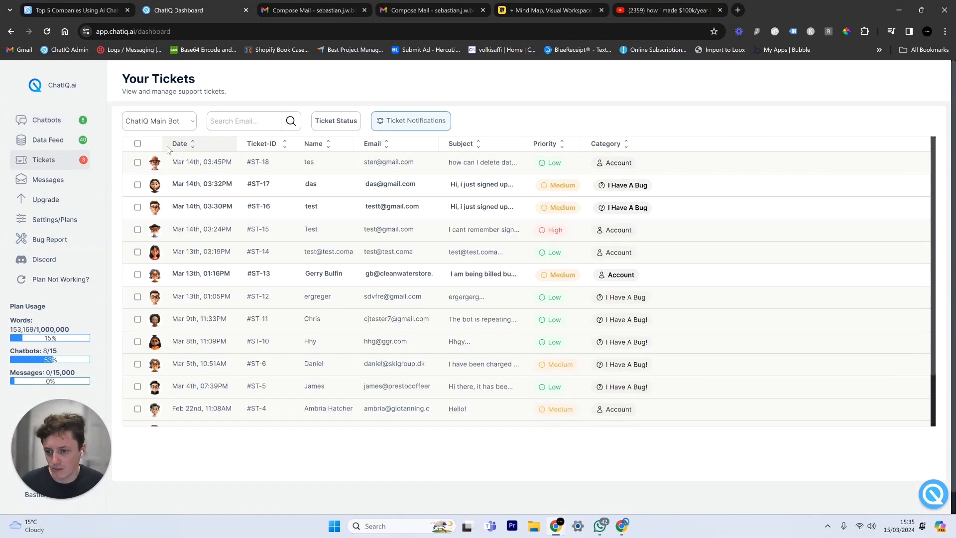
pyautogui.click(431, 235)
pyautogui.moveTo(619, 364); pyautogui.dragTo(861, 364)
pyautogui.click(704, 381)
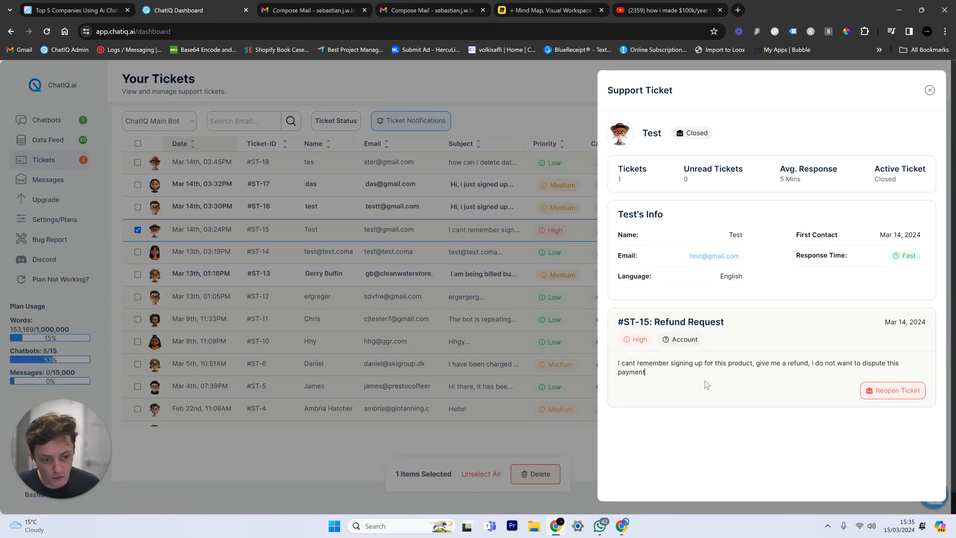
# - Reopen the refund request ticket, point out its High priority, and start a reply to view the email draft
pyautogui.click(510, 309)
pyautogui.click(208, 241)
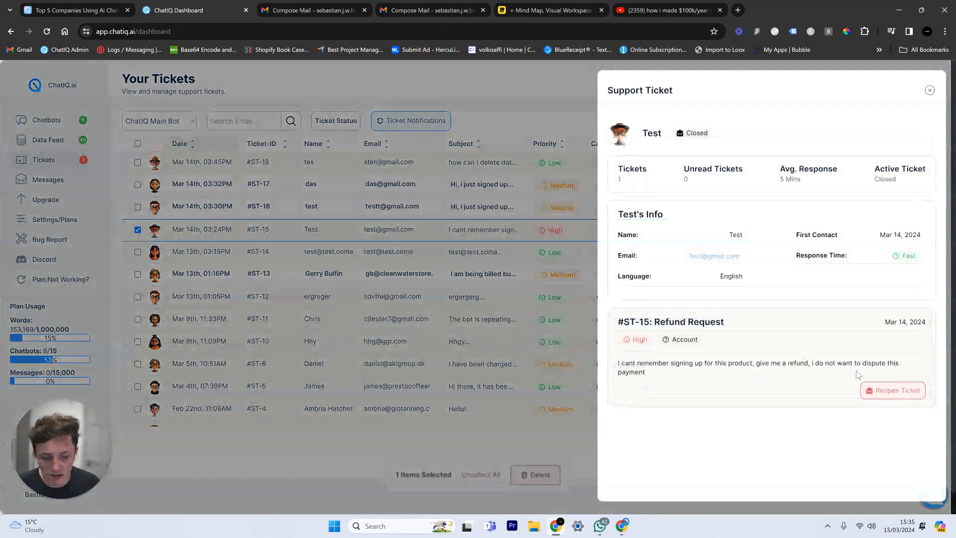
pyautogui.doubleClick(631, 341)
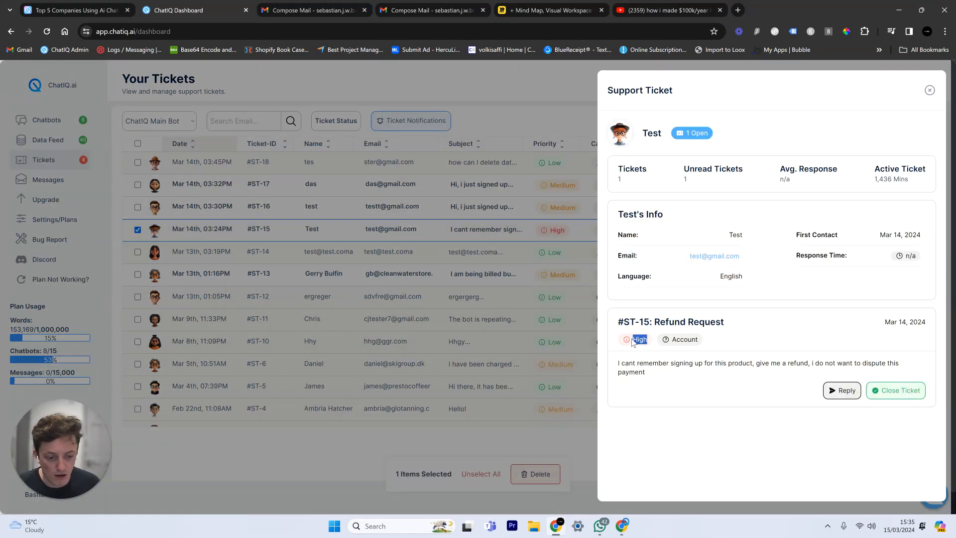
pyautogui.click(841, 400)
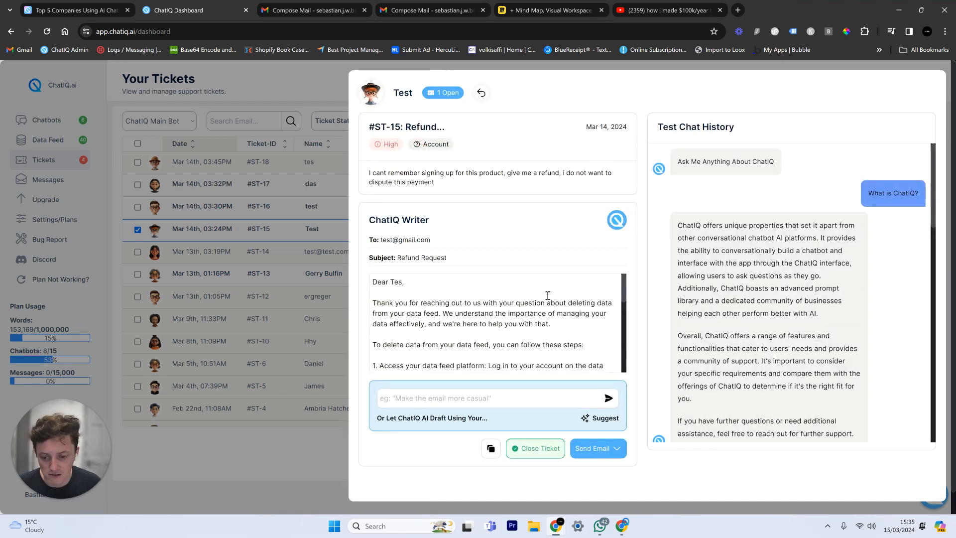
pyautogui.scroll(-5, 548, 296)
pyautogui.scroll(5, 547, 296)
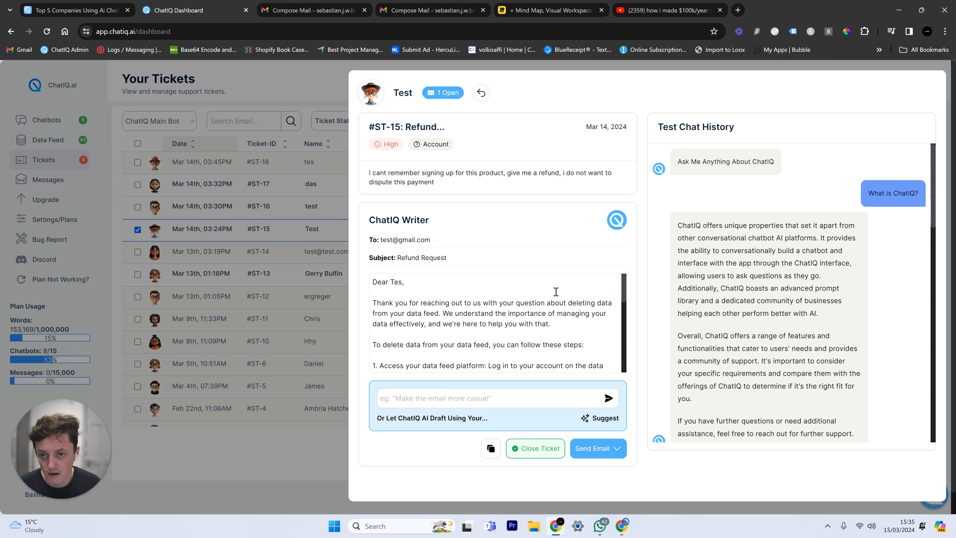
pyautogui.scroll(-10, 556, 294)
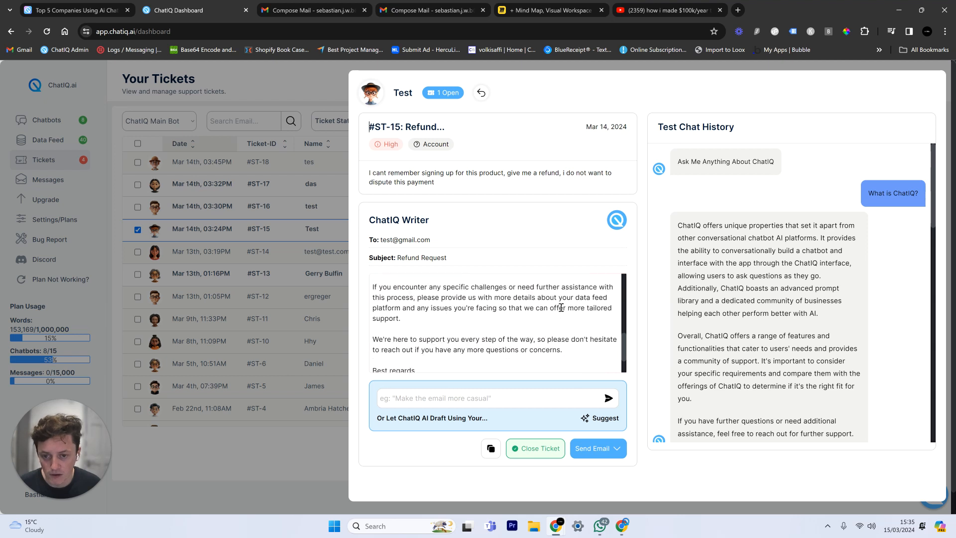
# - Return to the blog article, close the chat widget, and look through the article's sections
pyautogui.click(84, 5)
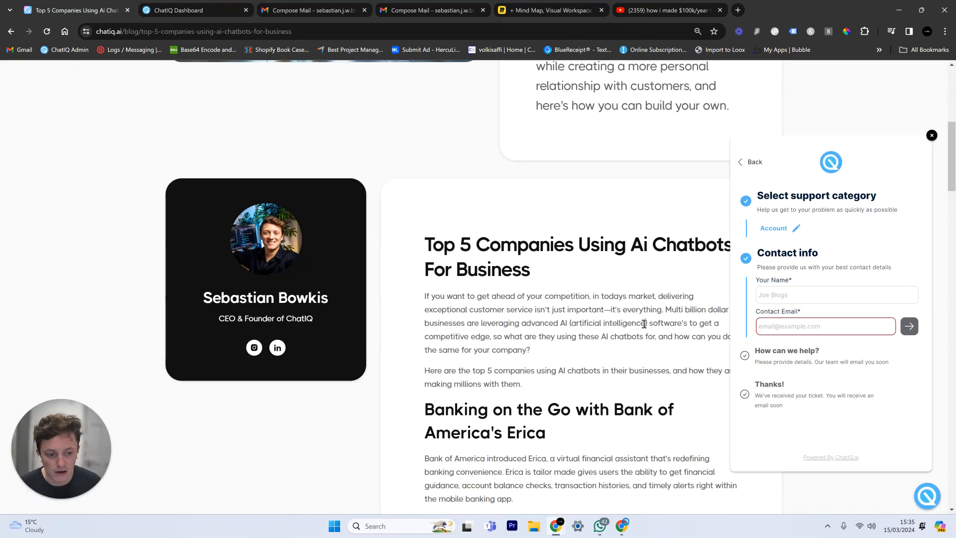
pyautogui.click(925, 495)
pyautogui.scroll(-10, 408, 201)
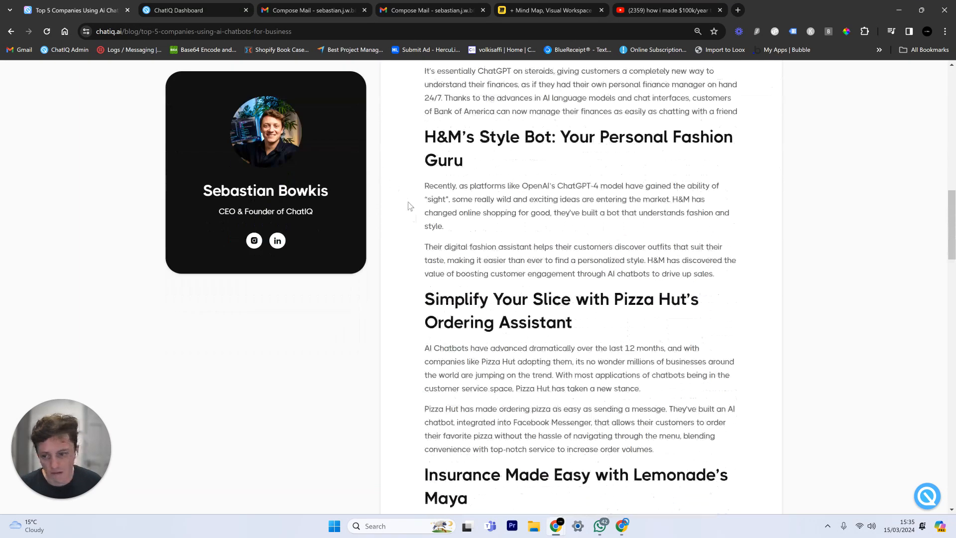
pyautogui.scroll(6, 435, 208)
pyautogui.scroll(-6, 465, 273)
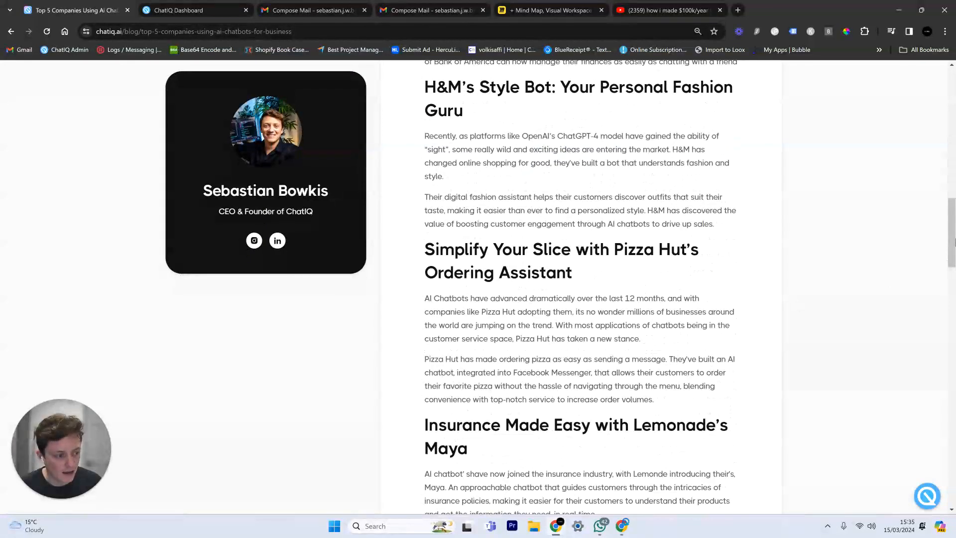
pyautogui.scroll(-1, 465, 273)
pyautogui.moveTo(952, 263); pyautogui.dragTo(862, 213)
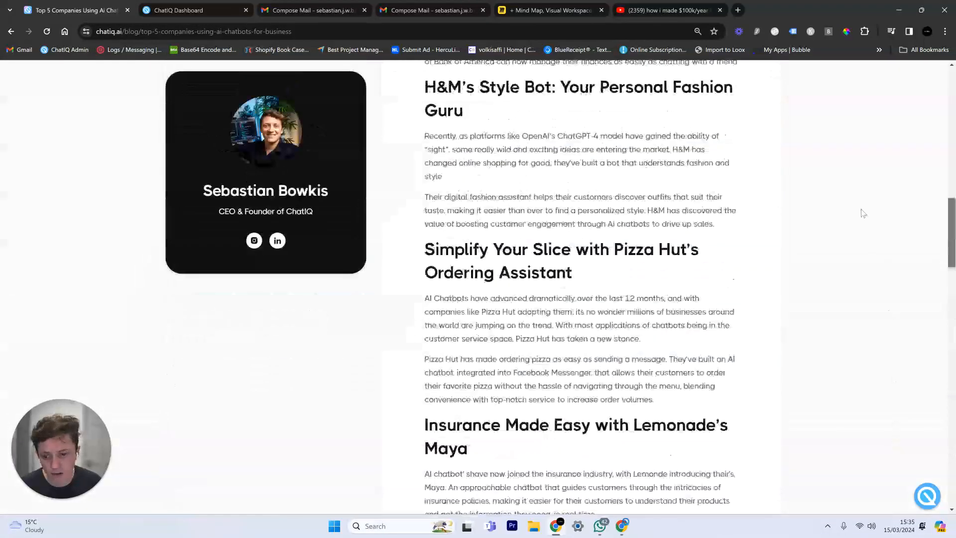
# - Glance at the Gmail draft, return to the ticket, and prompt ChatIQ Writer "please ask this customer to provide us with their order number"
pyautogui.click(313, 9)
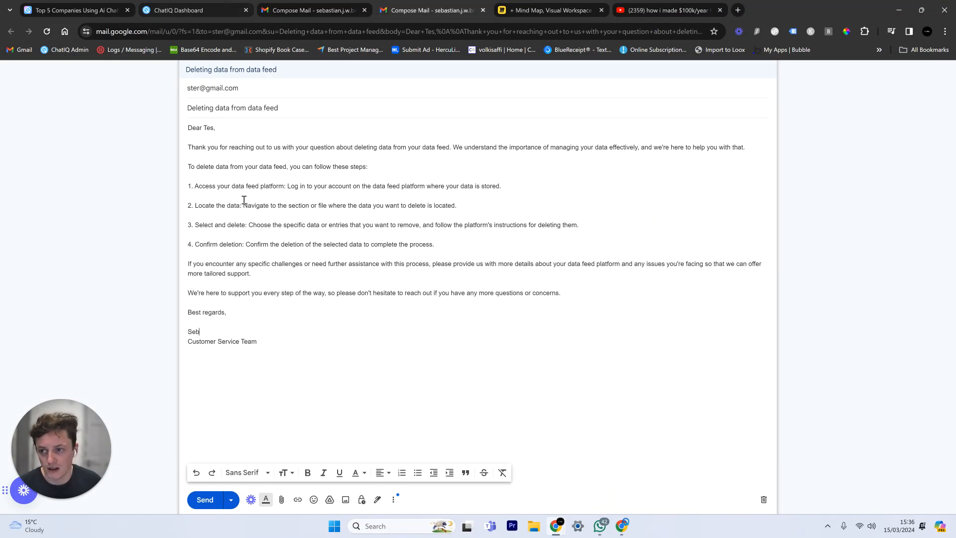
pyautogui.click(175, 7)
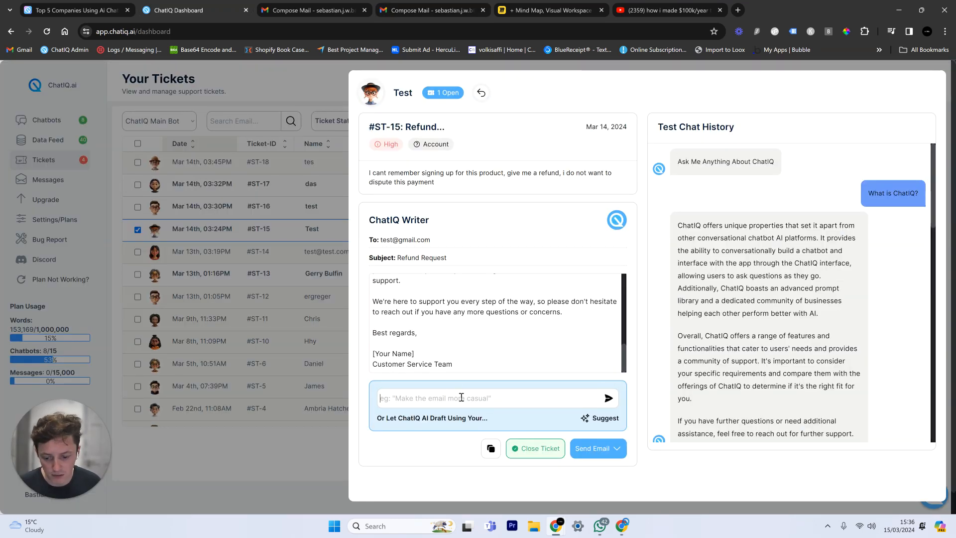
pyautogui.write('please ask this customer to provide us with their order number')
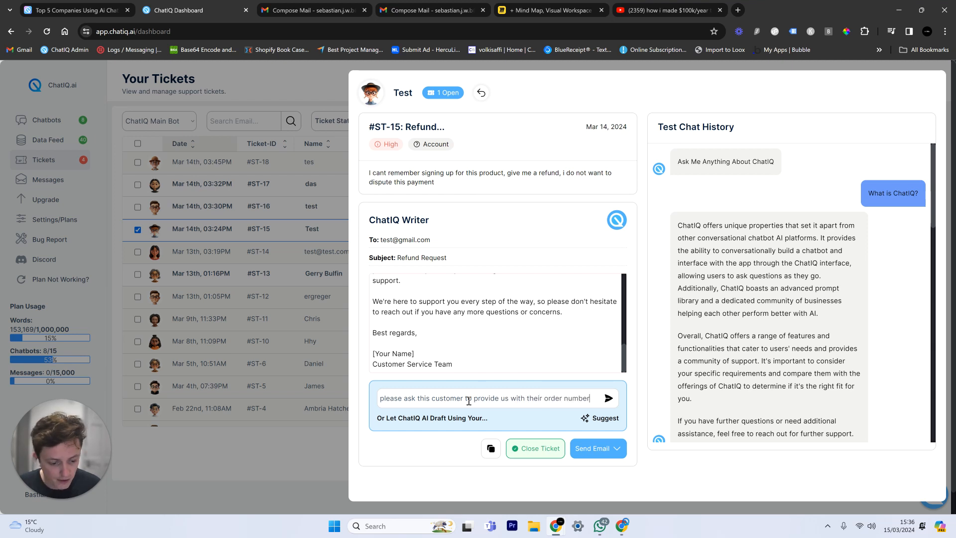
pyautogui.click(608, 398)
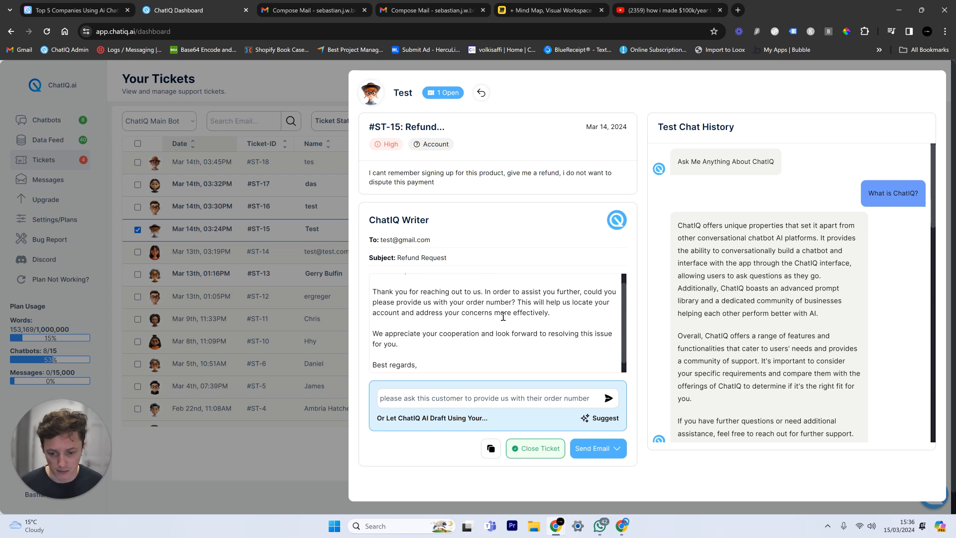
# - Review the generated order-number request and replace the [Your Name] placeholder with the sender's first name
pyautogui.moveTo(498, 303); pyautogui.dragTo(524, 312)
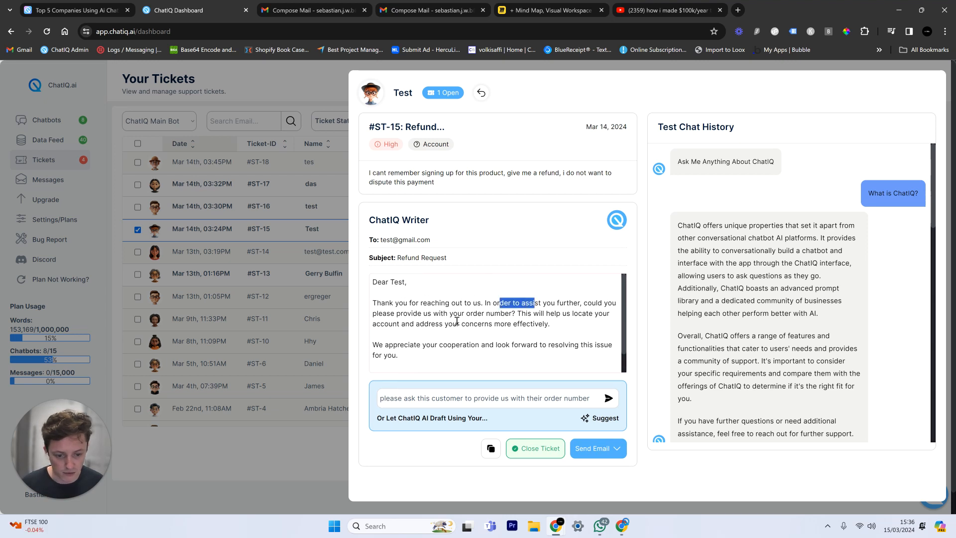
pyautogui.moveTo(406, 309); pyautogui.dragTo(511, 306)
pyautogui.scroll(-1, 511, 305)
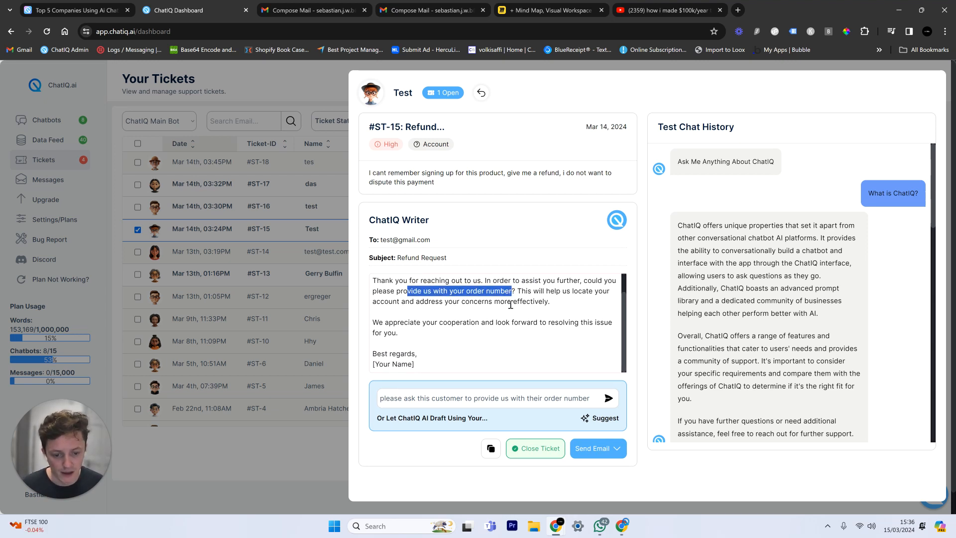
pyautogui.moveTo(414, 365); pyautogui.dragTo(351, 371)
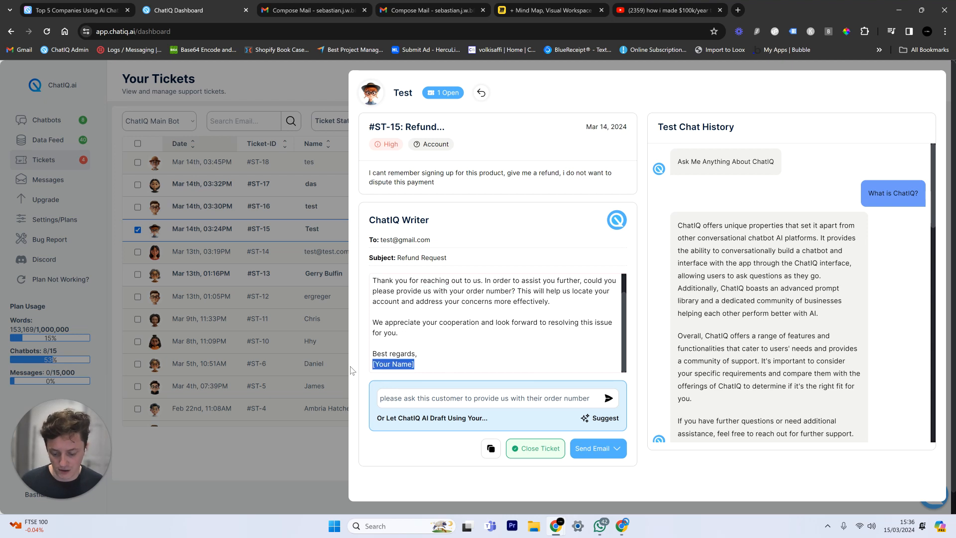
pyautogui.hotkey('ctrl', 's')
pyautogui.click(564, 476)
pyautogui.write('Seb')
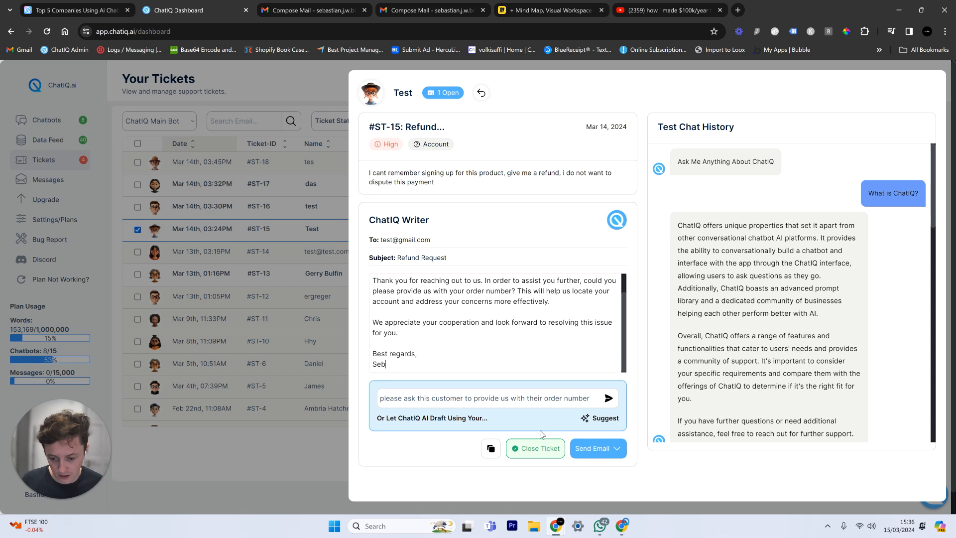
# - Open the finished refund reply as a Gmail message, and close all the Gmail compose tabs
pyautogui.click(616, 448)
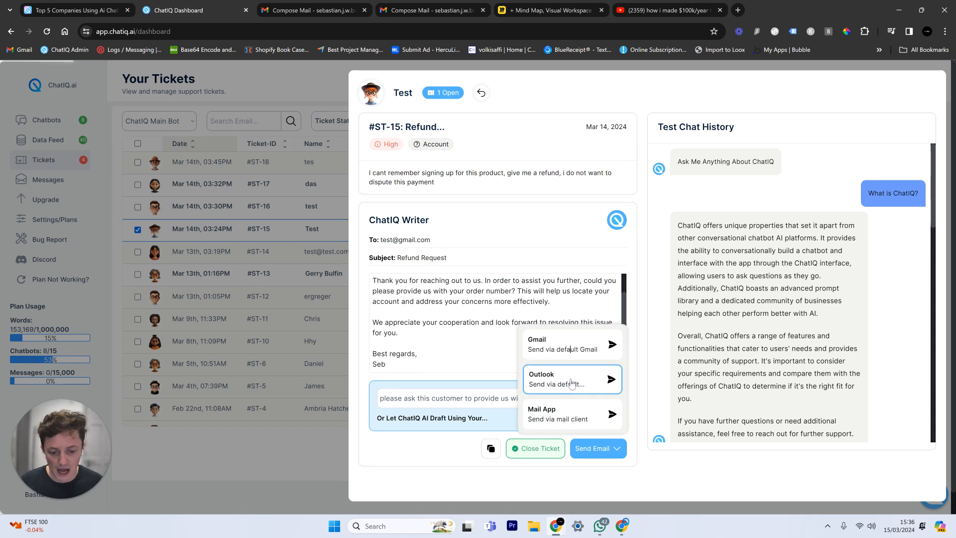
pyautogui.click(582, 352)
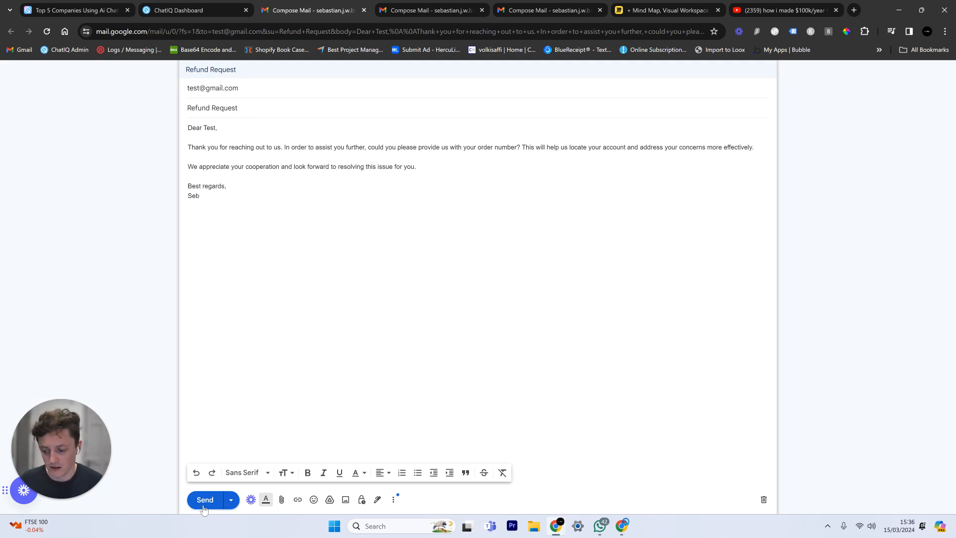
pyautogui.click(364, 10)
pyautogui.click(364, 10)
pyautogui.click(364, 10)
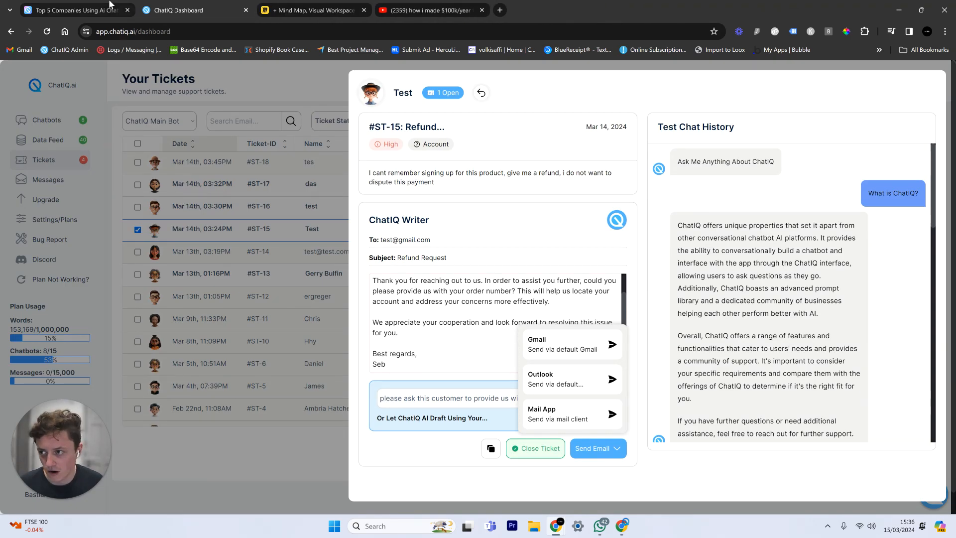
# - Return to the blog article and go to the ChatIQ website's home page
pyautogui.click(74, 10)
pyautogui.scroll(10, 576, 335)
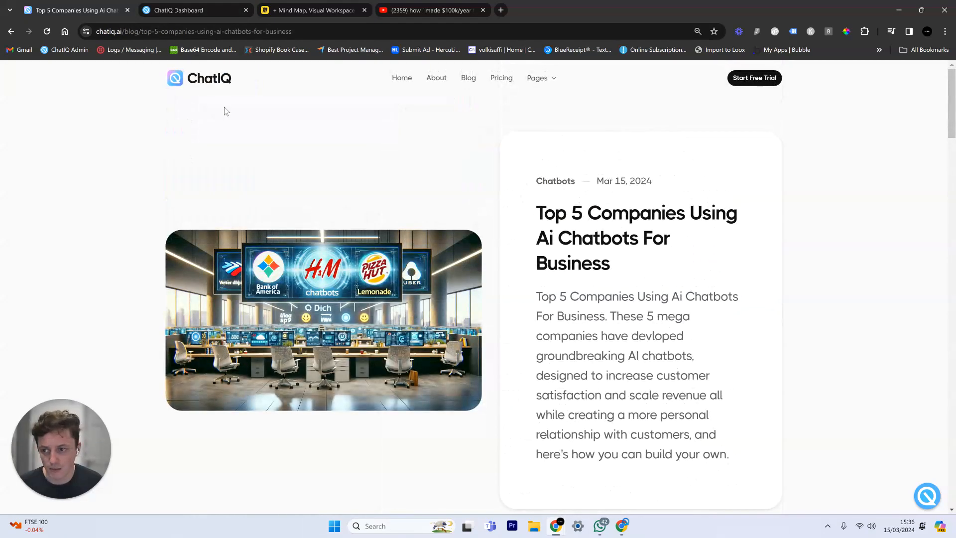
pyautogui.click(210, 91)
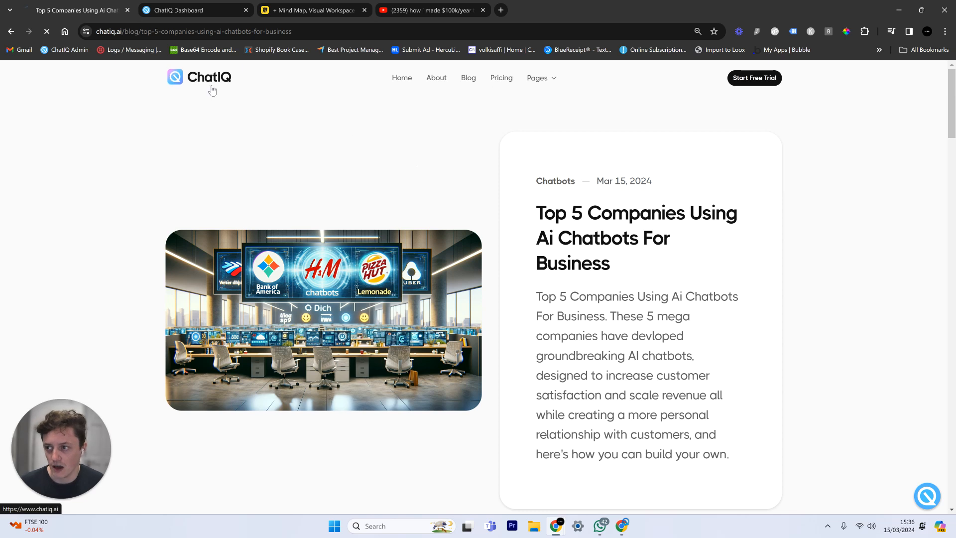